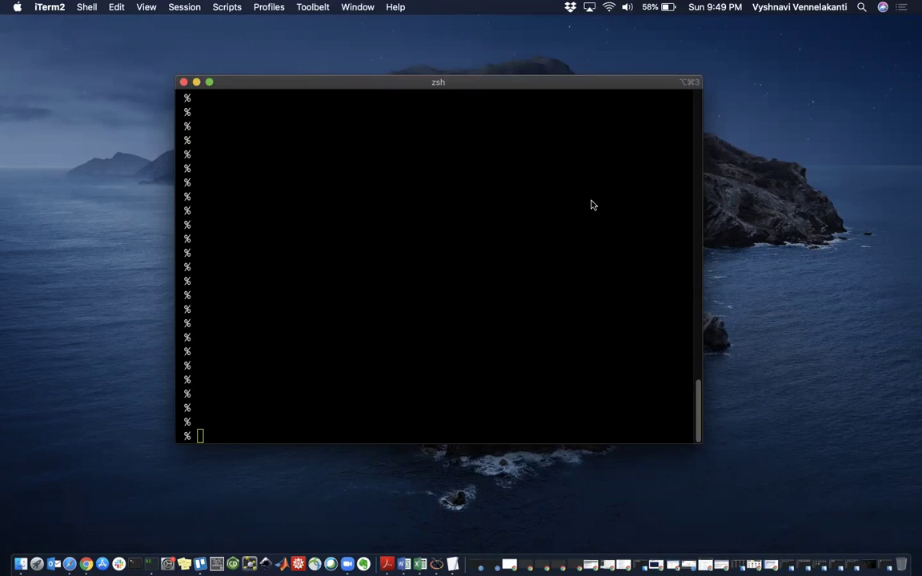
# List the folder's files with ls in the terminal
pyautogui.click(520, 243)
pyautogui.write('ls')
pyautogui.press('Return')
# Open data.txt in vi and look over its number and twice-the-number columns
pyautogui.write('vi data.txt')
pyautogui.press('Return')
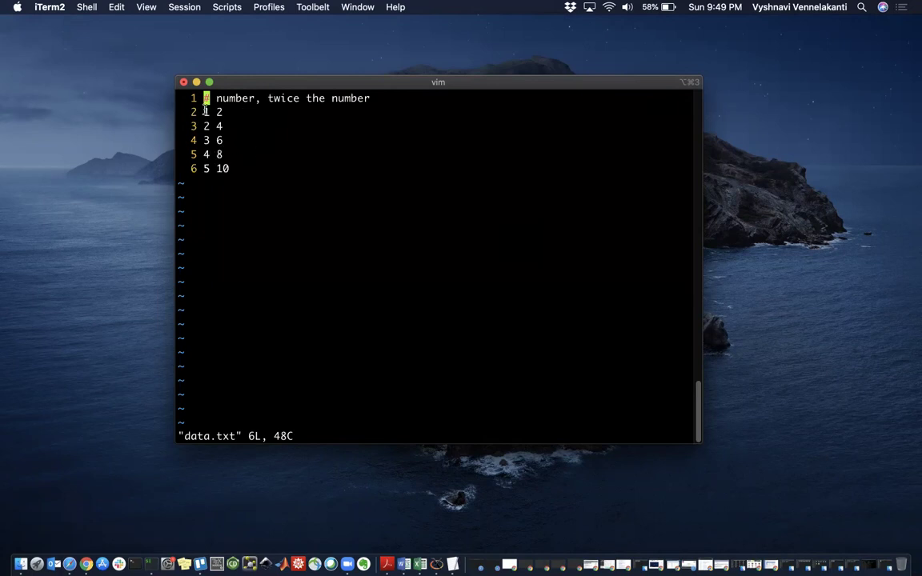
pyautogui.moveTo(183, 106); pyautogui.dragTo(207, 166)
pyautogui.click(208, 165)
# Quit vim, launch xmgrace from the shell, and enlarge the empty Grace window
pyautogui.write(':q')
pyautogui.press('Return')
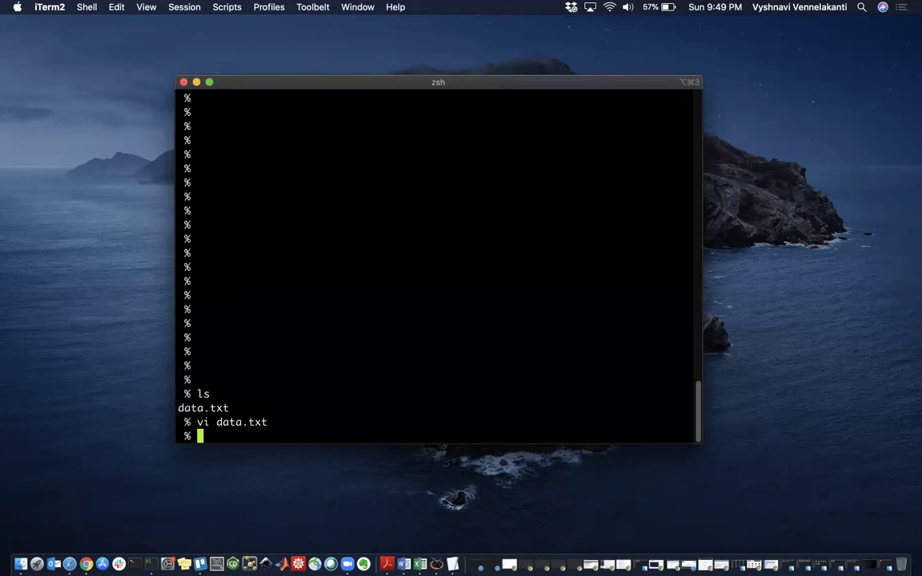
pyautogui.write('xmgrace')
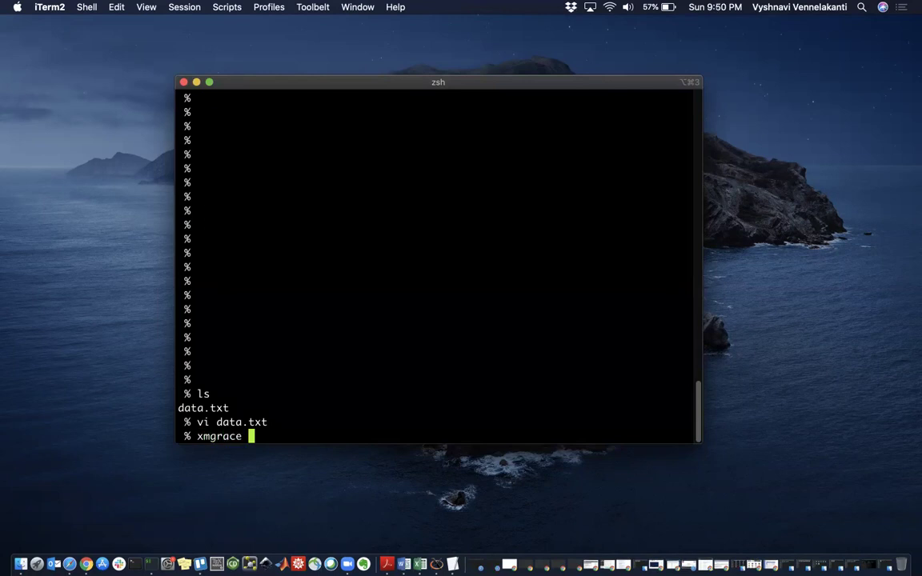
pyautogui.press('Return')
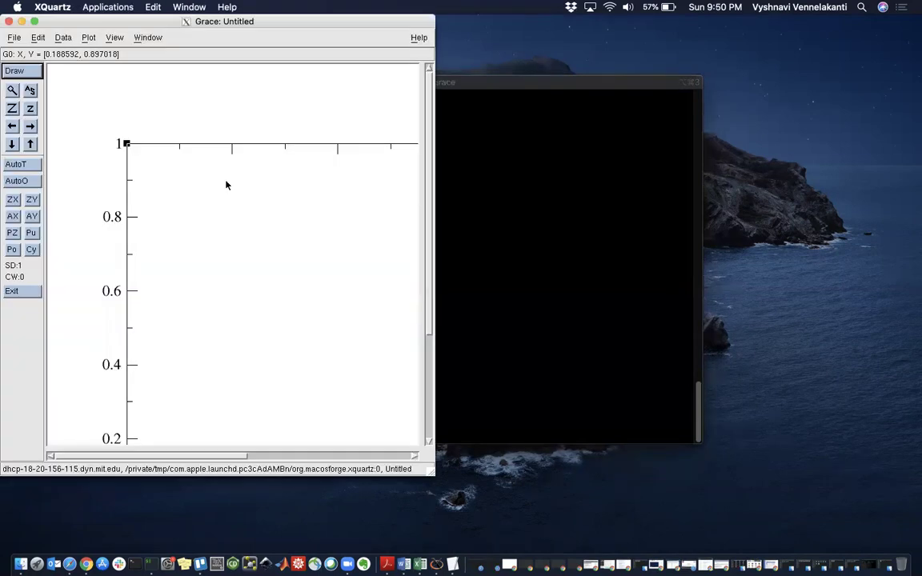
pyautogui.moveTo(415, 454); pyautogui.dragTo(892, 560)
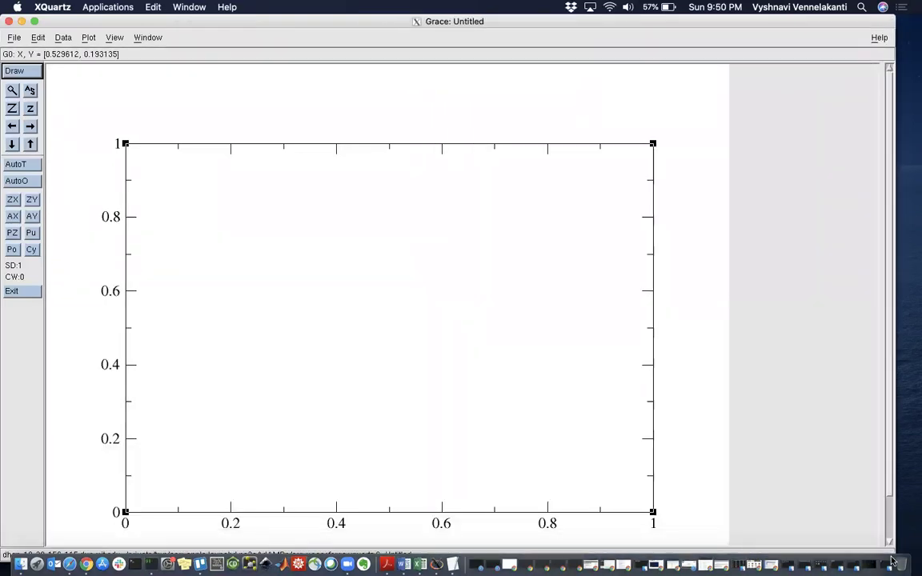
# Import data.txt as an ASCII XY set G0, clearing the file filter to list it
pyautogui.click(34, 42)
pyautogui.click(50, 38)
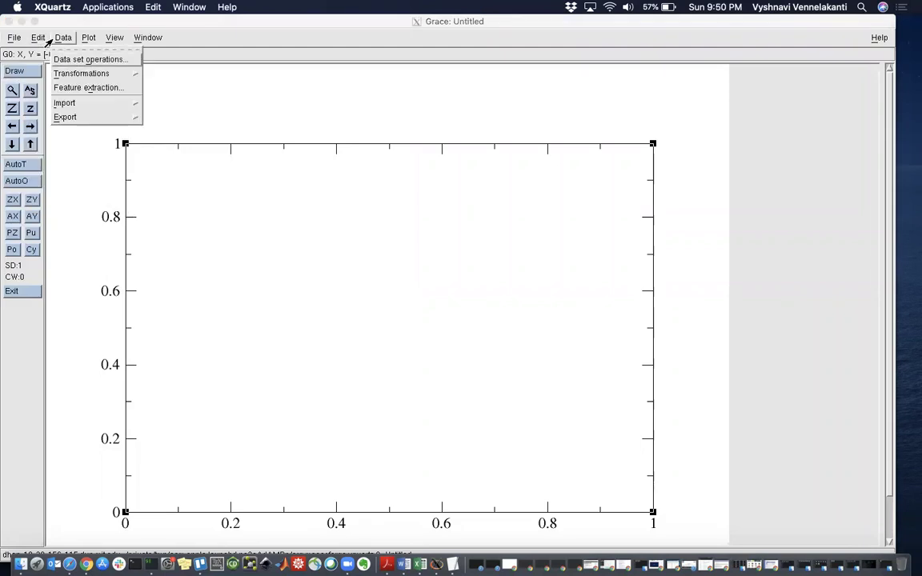
pyautogui.click(72, 106)
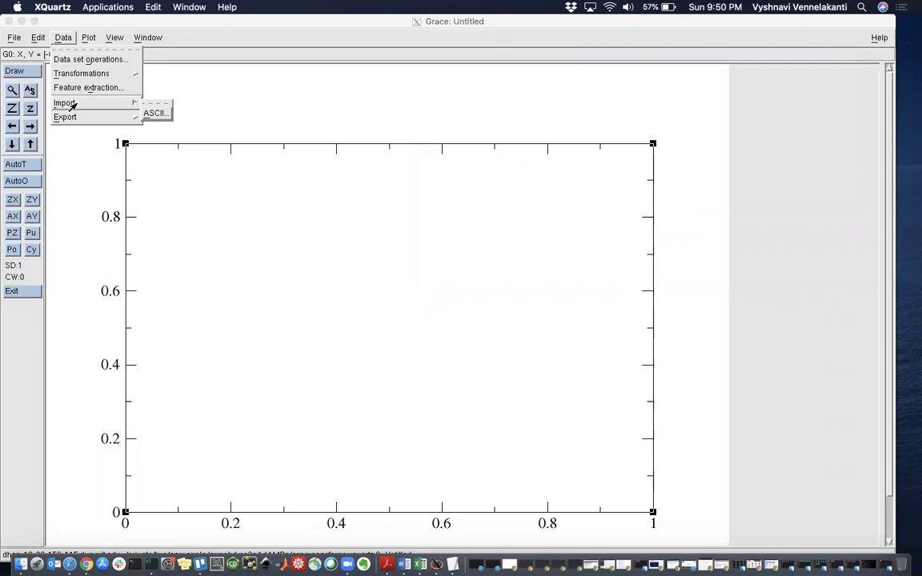
pyautogui.click(151, 112)
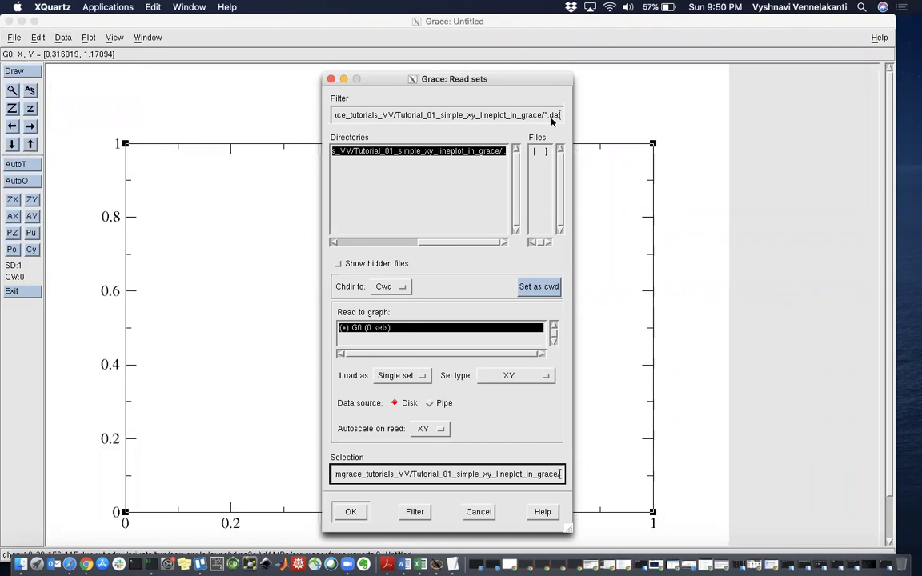
pyautogui.moveTo(552, 117); pyautogui.dragTo(568, 117)
pyautogui.press('BackSpace')
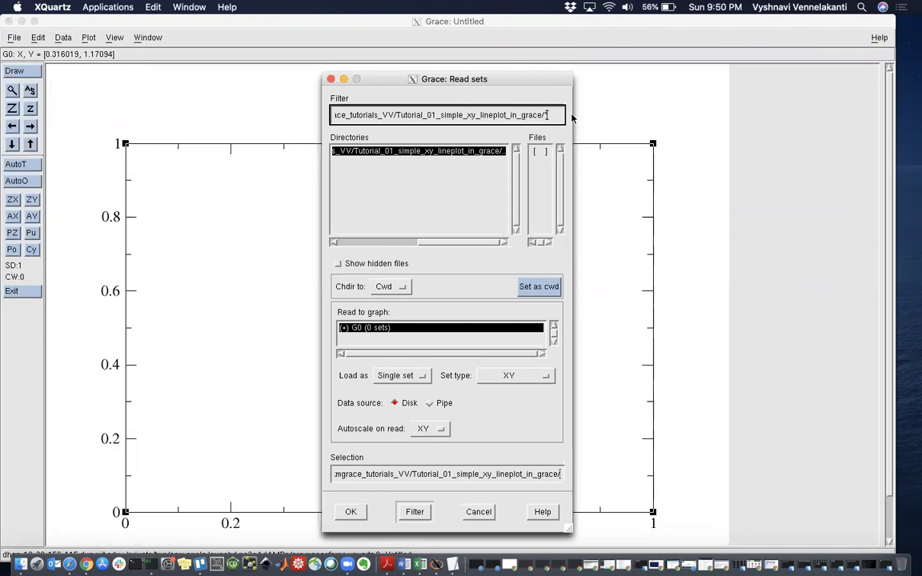
pyautogui.press('Return')
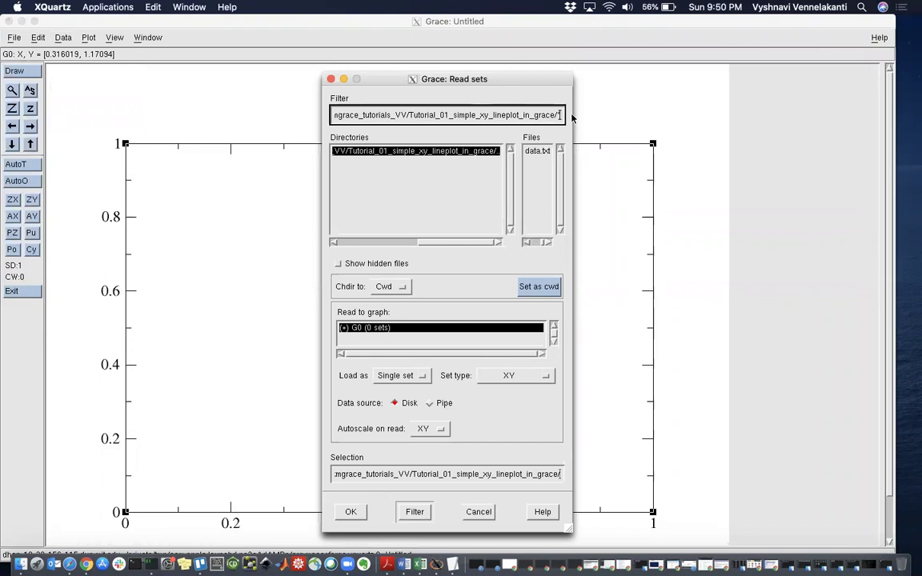
pyautogui.click(541, 152)
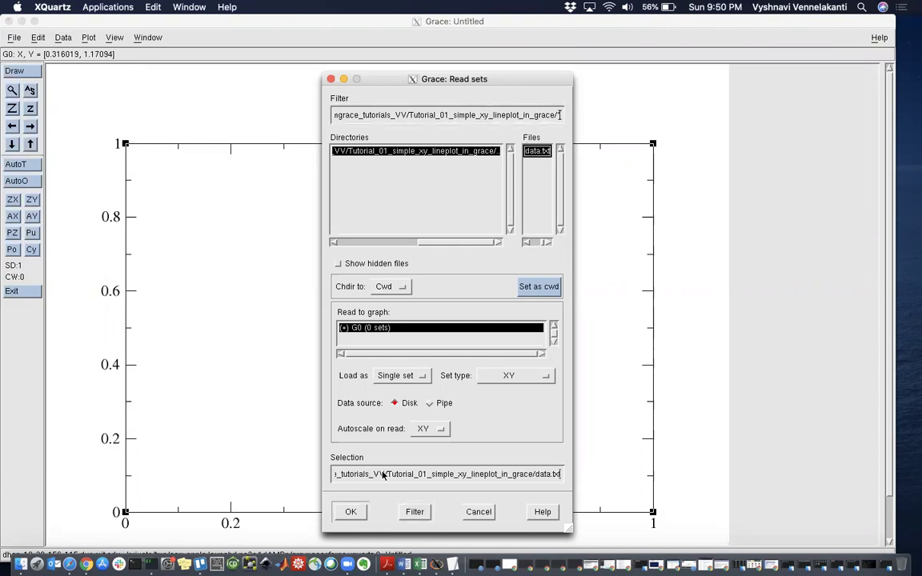
pyautogui.click(354, 512)
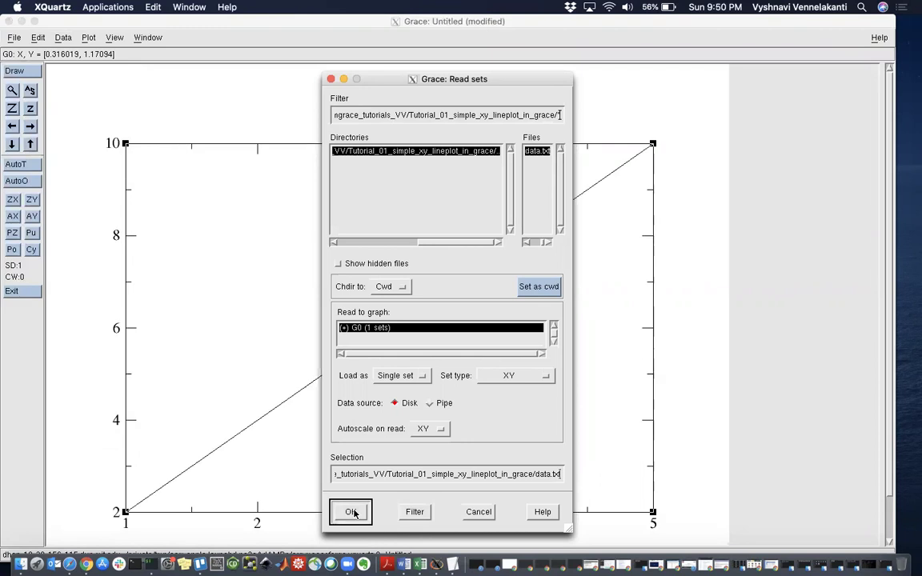
pyautogui.click(332, 79)
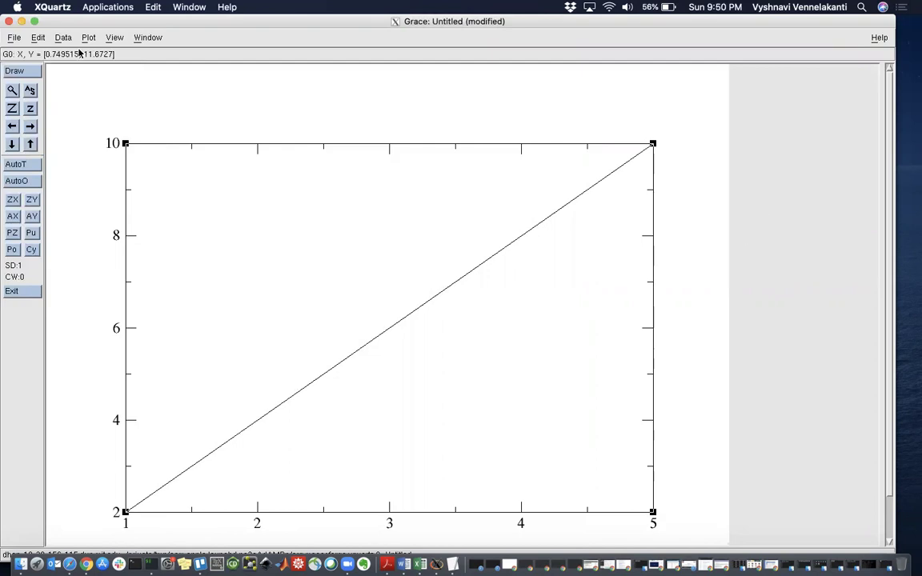
# Exit Grace without saving and type xmgrace -nxy data.txt at the shell prompt
pyautogui.click(8, 21)
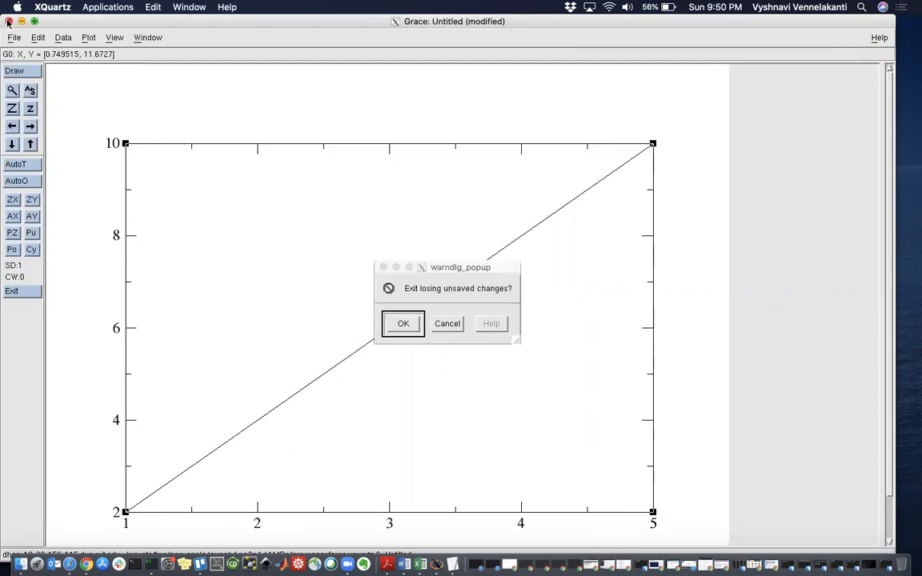
pyautogui.click(406, 326)
pyautogui.click(463, 305)
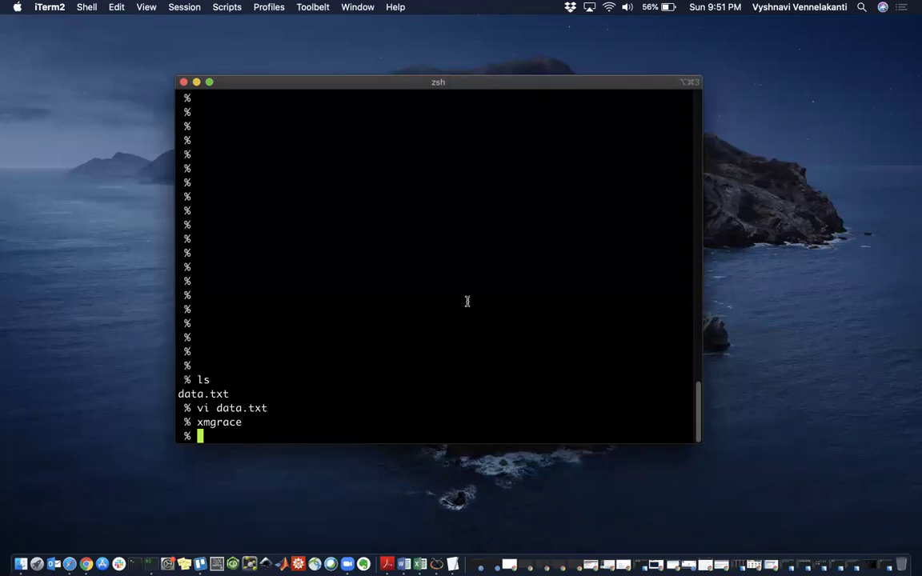
pyautogui.write('xmgrace -nxy ')
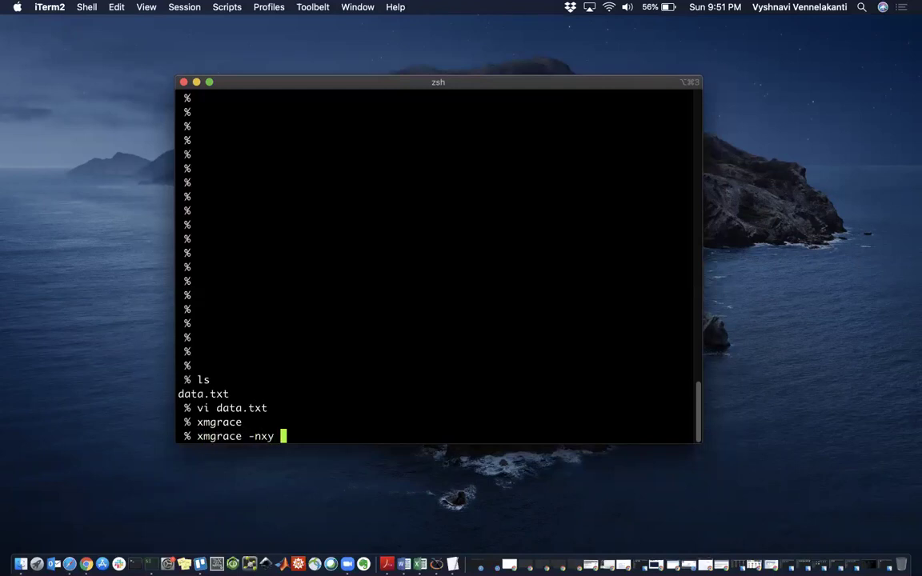
pyautogui.write('data.txt')
# Relaunch Grace with data.txt loaded via xmgrace -nxy and maximize its window
pyautogui.press('Return')
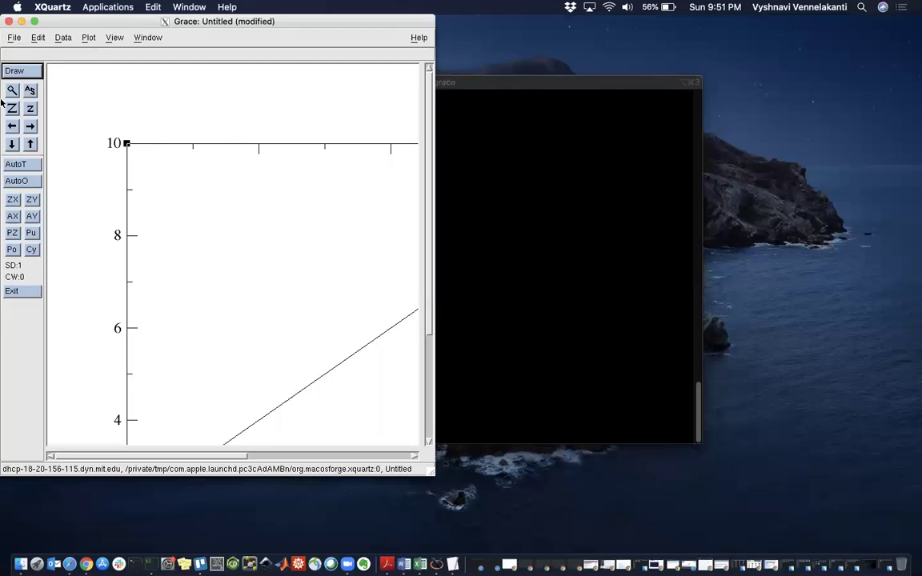
pyautogui.click(36, 20)
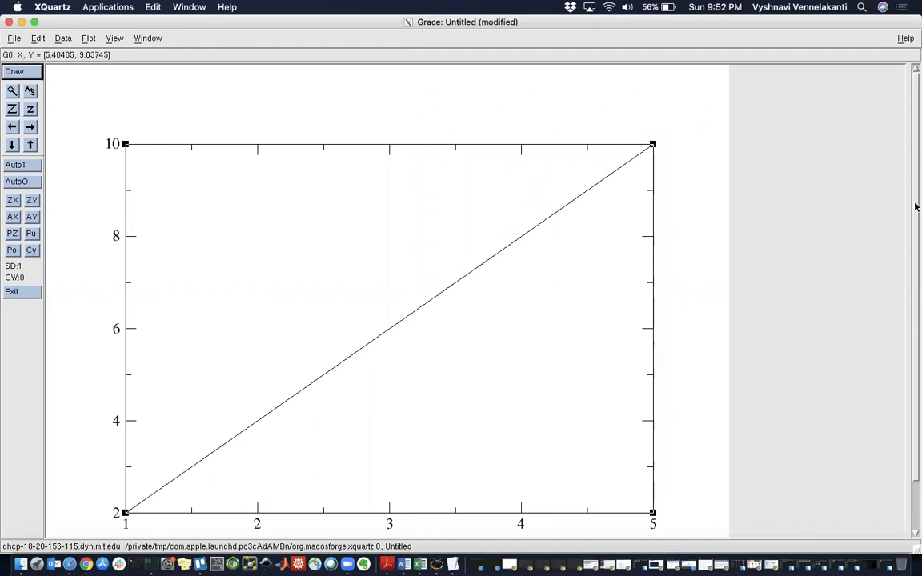
pyautogui.scroll(-2, 898, 286)
pyautogui.scroll(2, 899, 286)
pyautogui.scroll(-3, 893, 74)
pyautogui.scroll(2, 893, 345)
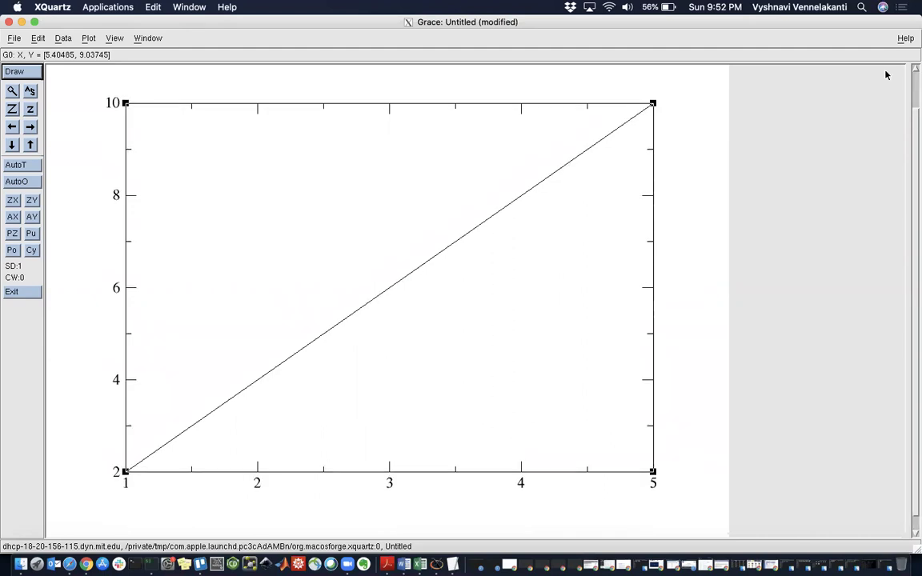
pyautogui.scroll(-2, 870, 236)
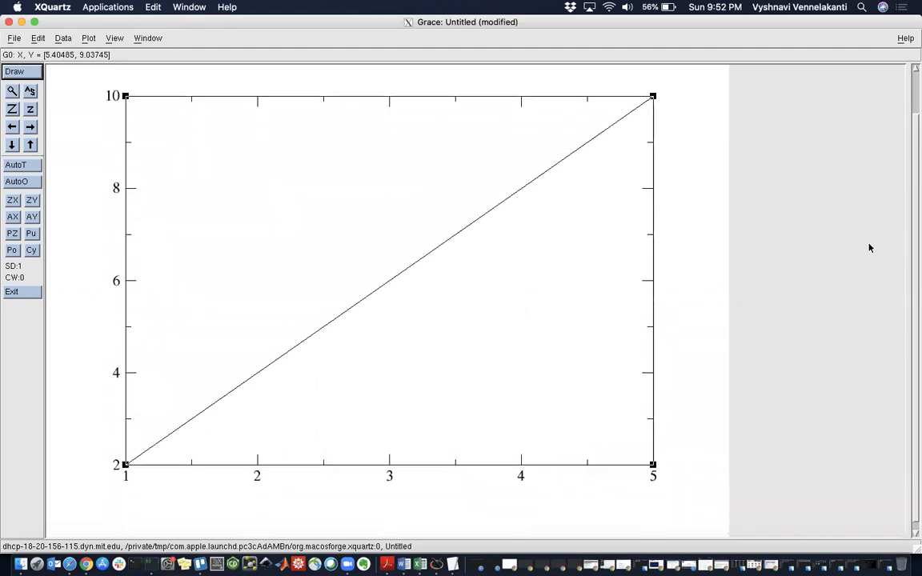
pyautogui.click(89, 38)
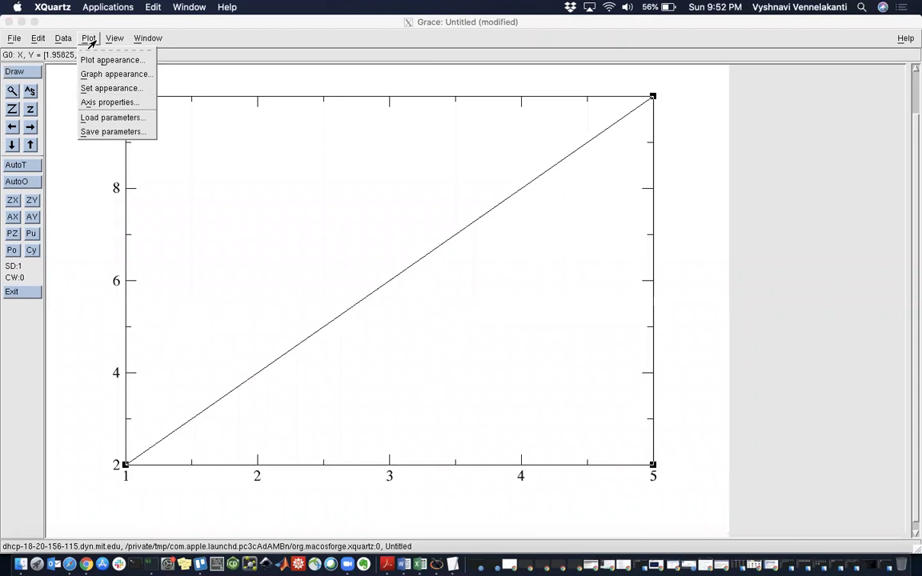
# Give the data set circle markers in Set Appearance
pyautogui.click(99, 90)
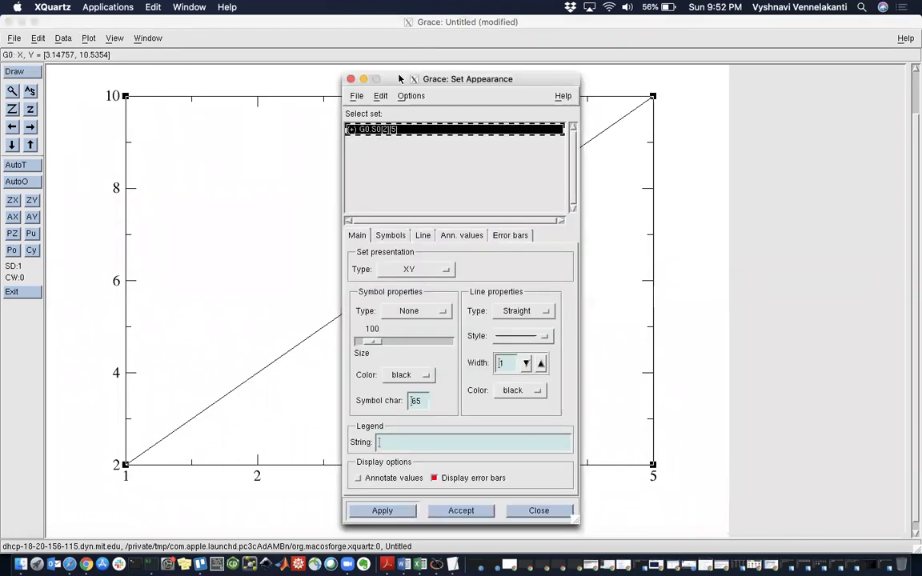
pyautogui.moveTo(549, 79); pyautogui.dragTo(574, 80)
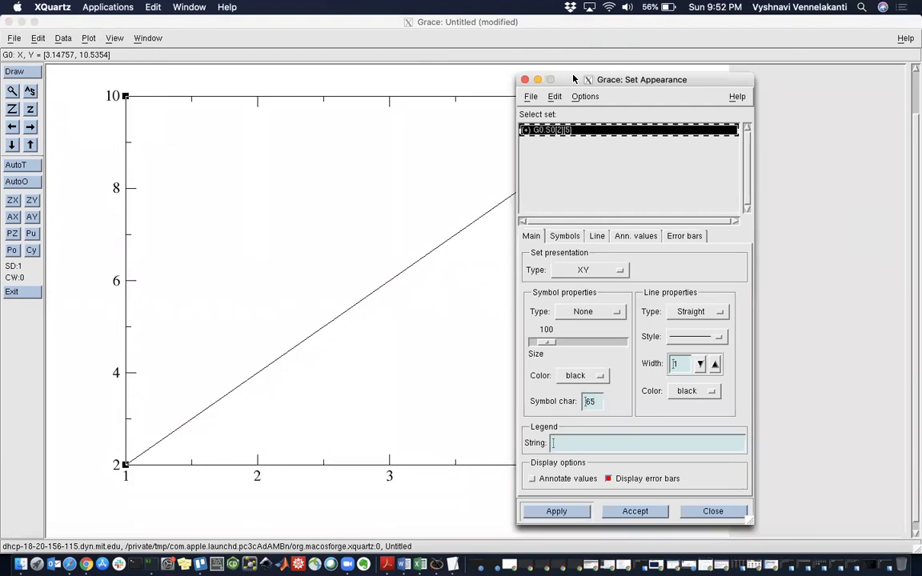
pyautogui.click(571, 313)
pyautogui.click(570, 326)
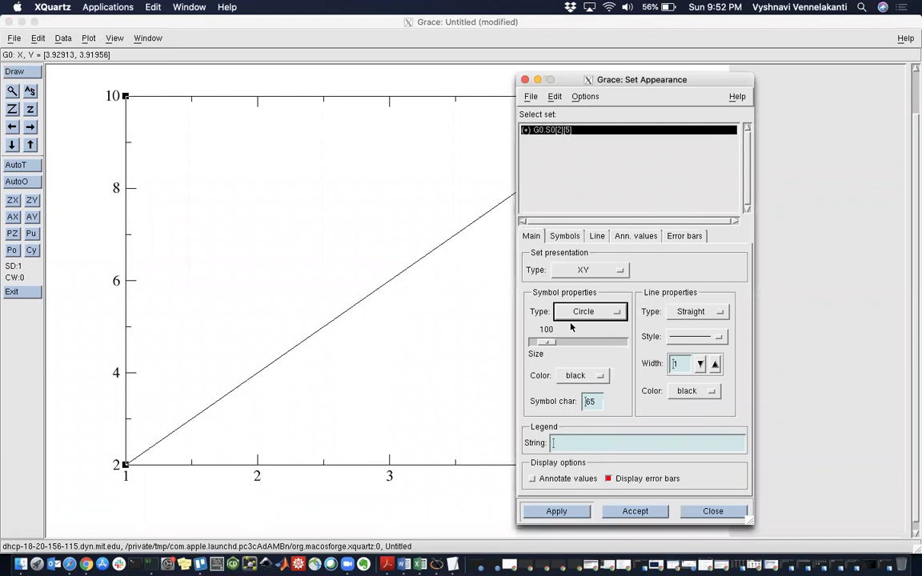
pyautogui.click(545, 513)
# Connect the circle markers with a straight line
pyautogui.moveTo(691, 81)
pyautogui.mouseDown()
pyautogui.moveTo(747, 273)
pyautogui.moveTo(759, 93)
pyautogui.moveTo(860, 97)
pyautogui.moveTo(851, 117)
pyautogui.moveTo(598, 30)
pyautogui.moveTo(707, 86)
pyautogui.mouseUp()
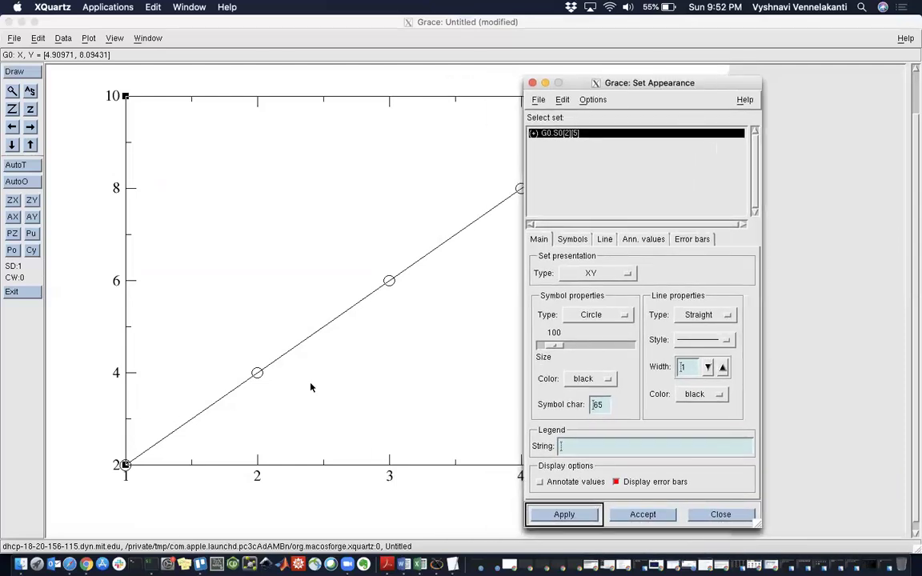
pyautogui.click(698, 317)
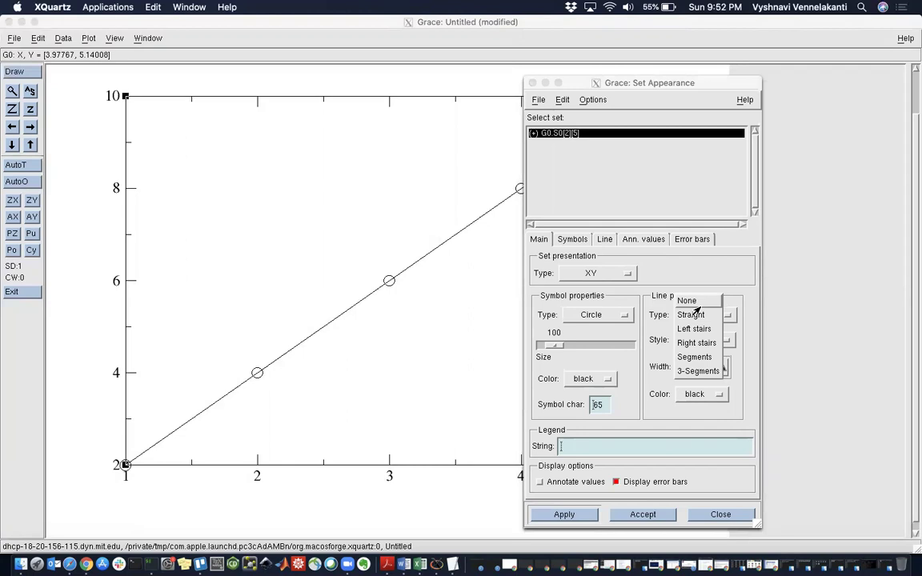
pyautogui.click(694, 302)
pyautogui.click(566, 515)
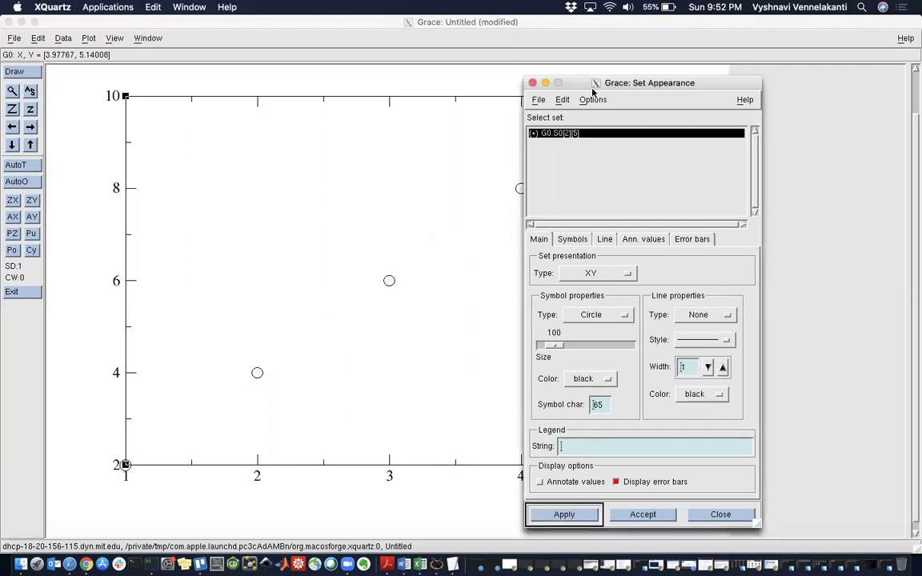
pyautogui.moveTo(593, 93); pyautogui.dragTo(632, 89)
pyautogui.click(732, 315)
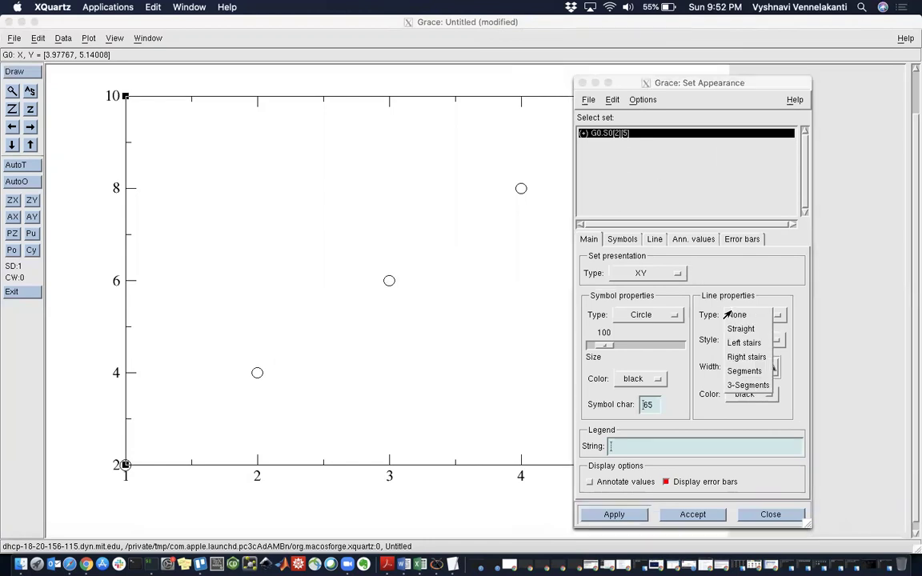
pyautogui.click(735, 331)
pyautogui.click(598, 517)
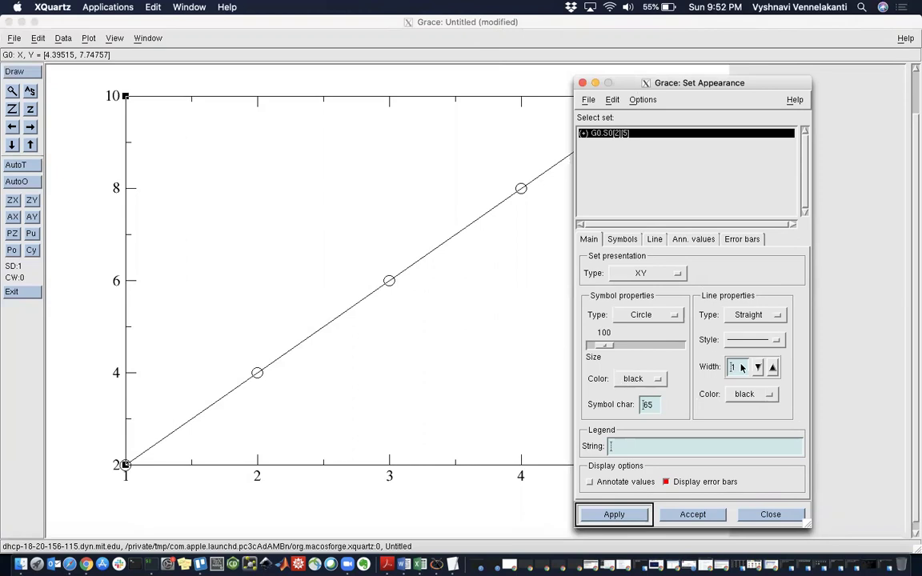
# Colour the connecting line red and the circle markers black
pyautogui.click(753, 393)
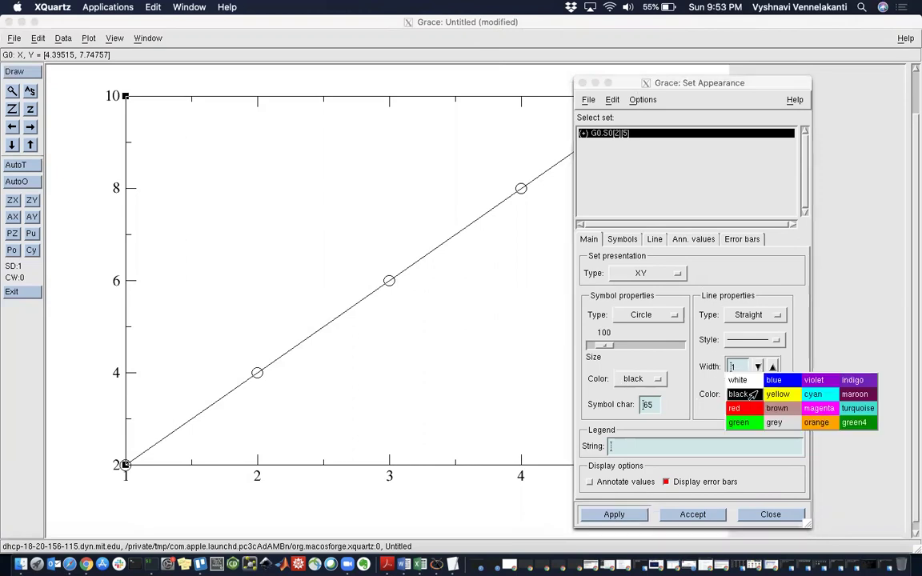
pyautogui.click(738, 408)
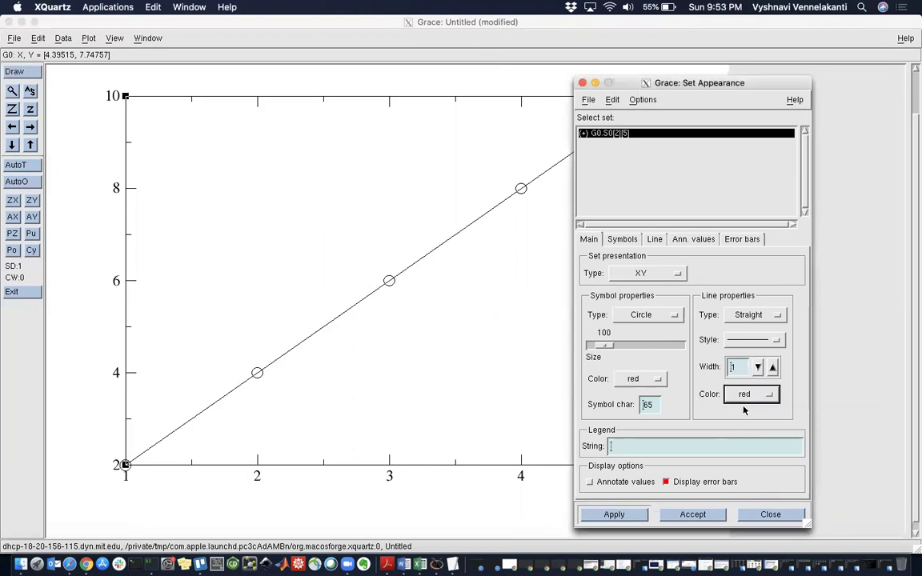
pyautogui.click(612, 514)
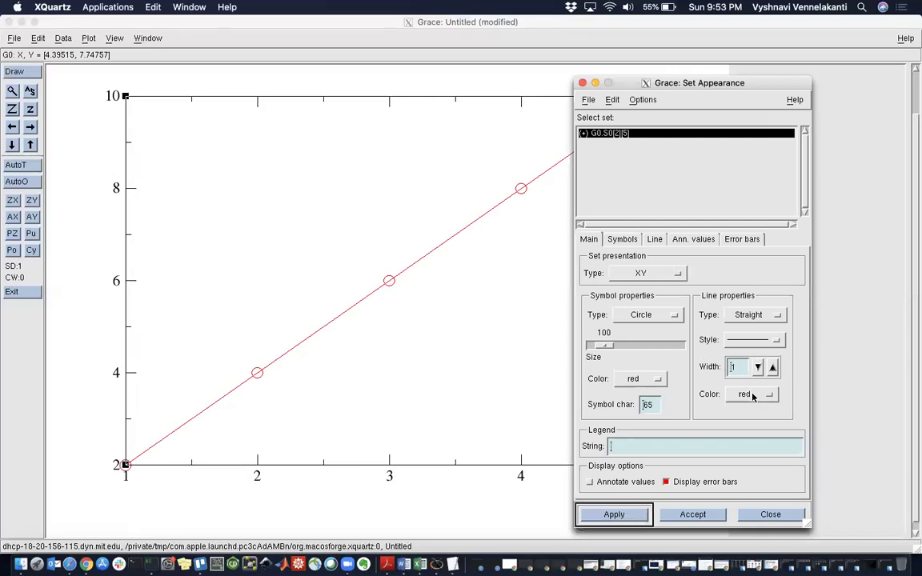
pyautogui.click(633, 382)
pyautogui.click(629, 365)
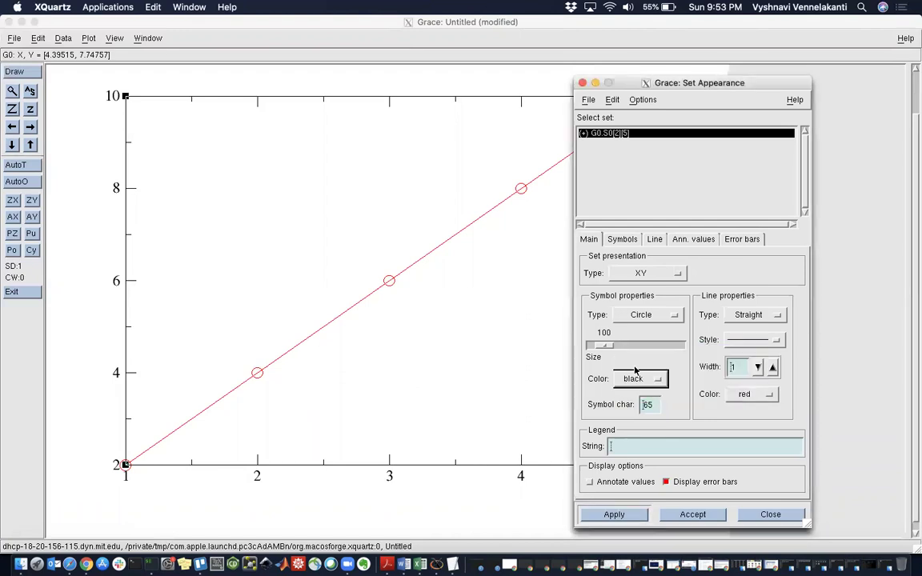
pyautogui.click(614, 517)
pyautogui.moveTo(631, 84); pyautogui.dragTo(672, 57)
# Accept the set appearance changes and open the Plot menu
pyautogui.click(771, 496)
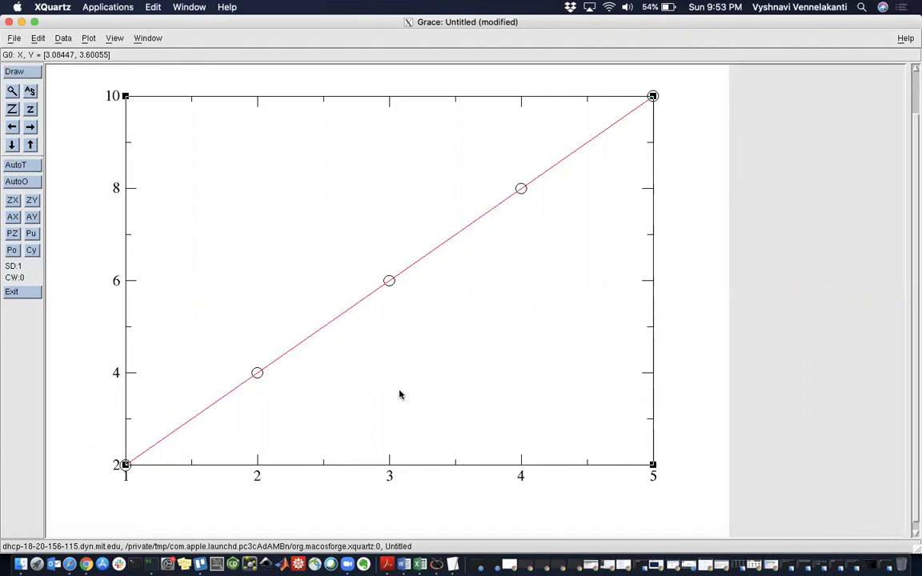
pyautogui.click(88, 39)
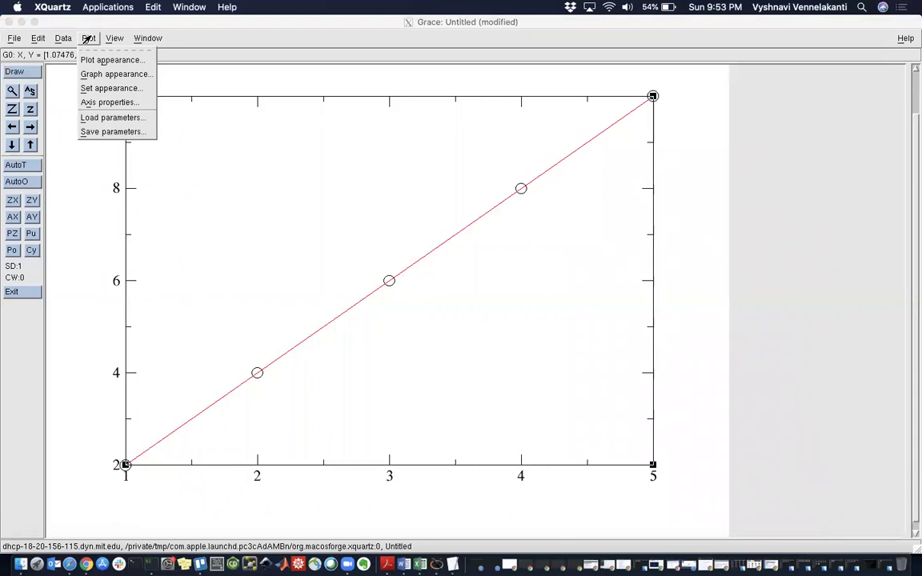
# Set the x axis range to start 0 and stop 6 in Axis properties
pyautogui.click(100, 104)
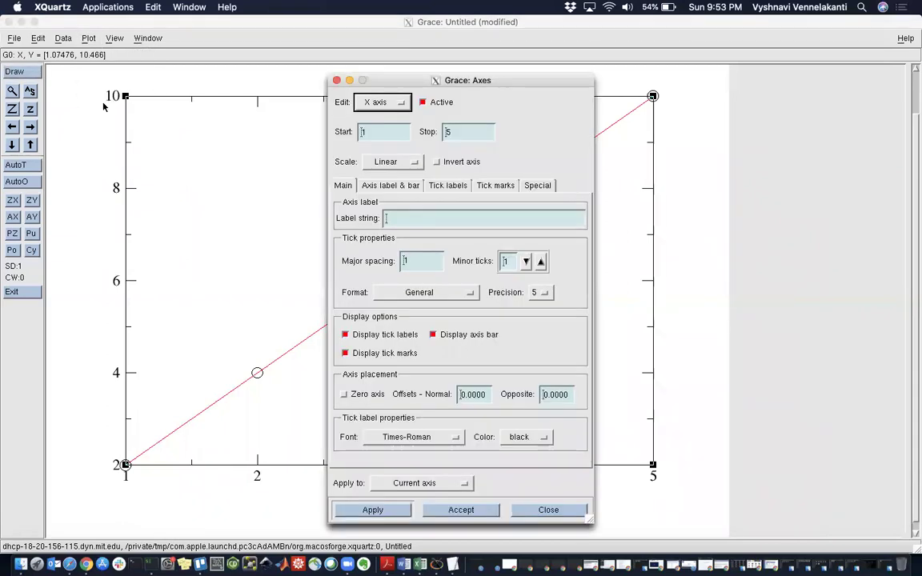
pyautogui.moveTo(376, 73); pyautogui.dragTo(739, 71)
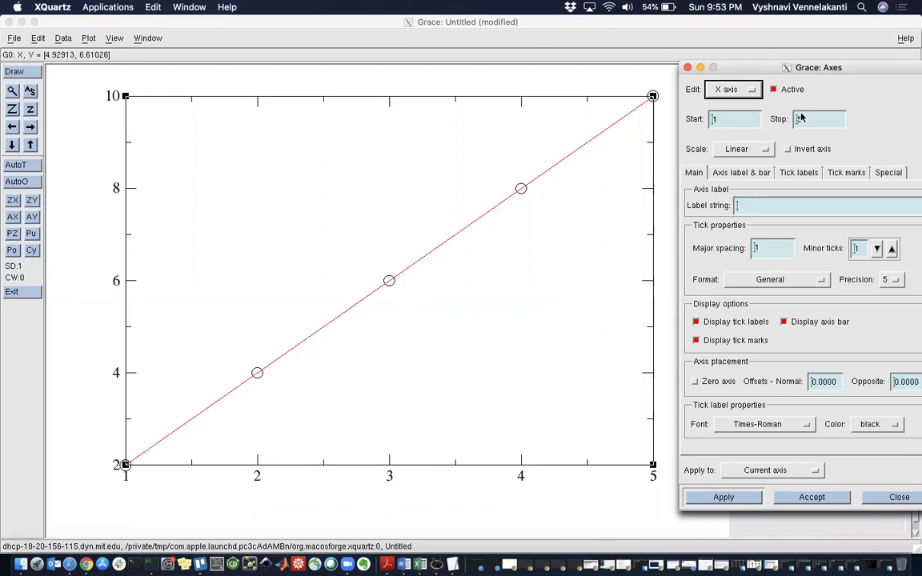
pyautogui.click(735, 124)
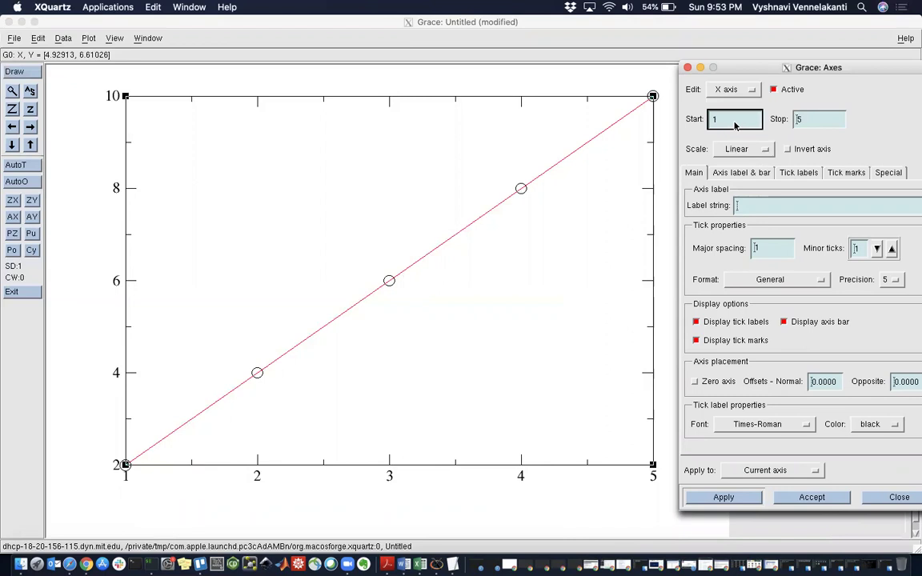
pyautogui.click(810, 121)
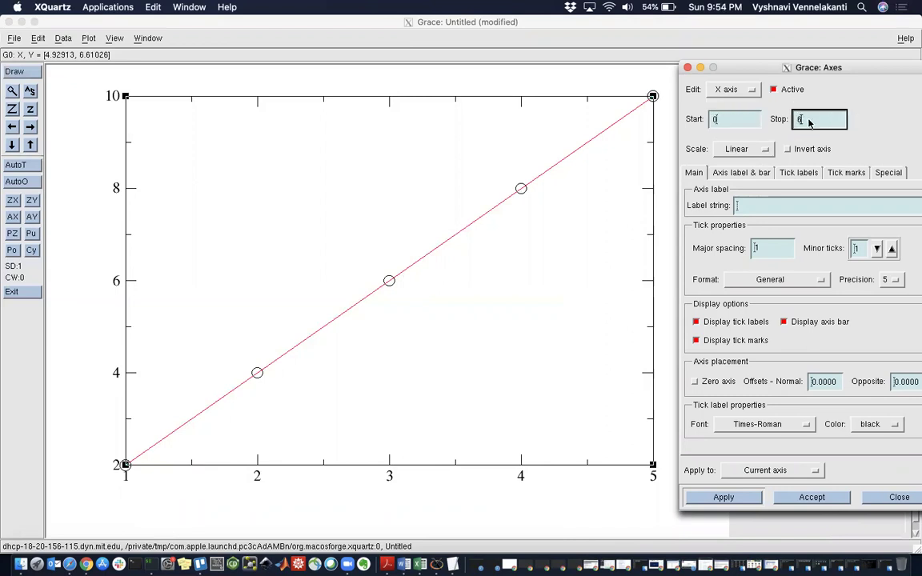
pyautogui.click(722, 498)
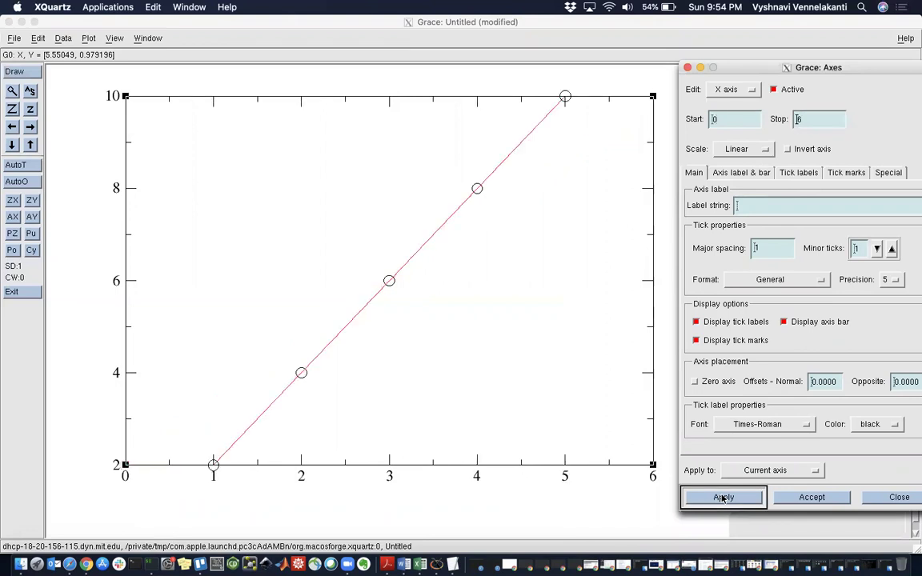
# Set the y axis range to 0–12 and accept the axis settings
pyautogui.click(730, 88)
pyautogui.click(722, 105)
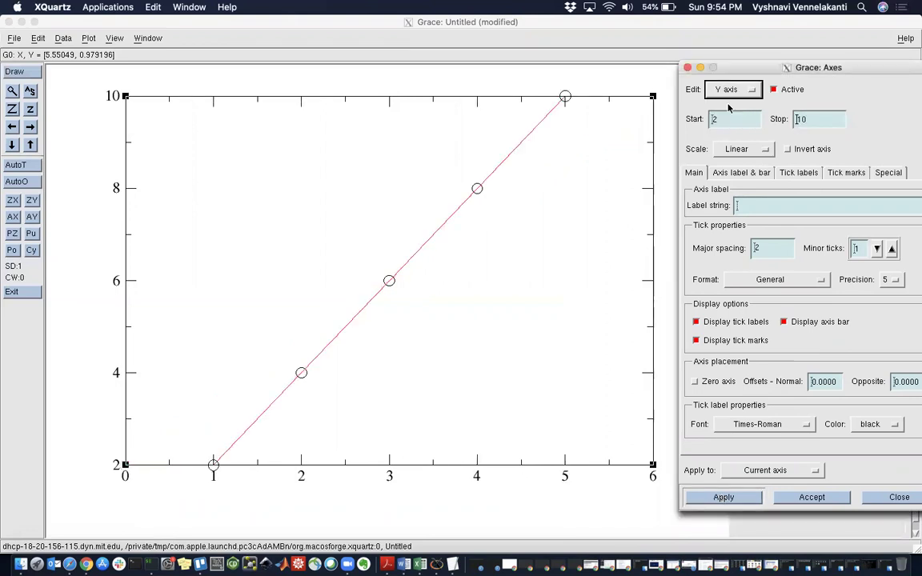
pyautogui.click(729, 119)
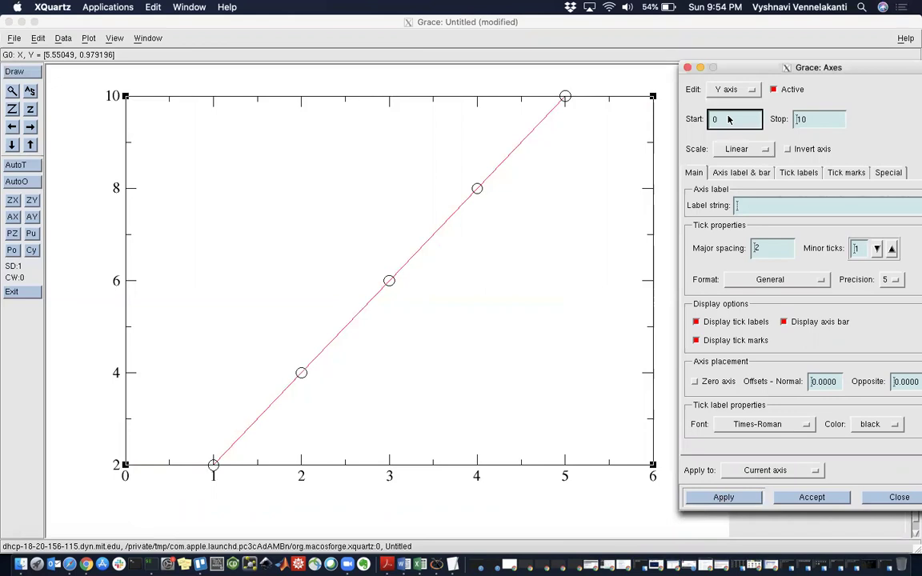
pyautogui.press('Tab')
pyautogui.write('12')
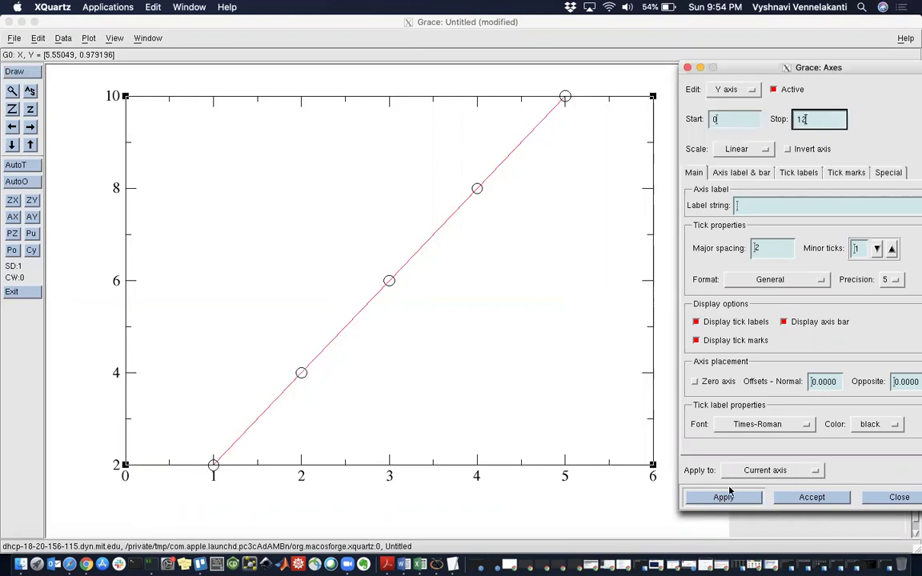
pyautogui.click(723, 497)
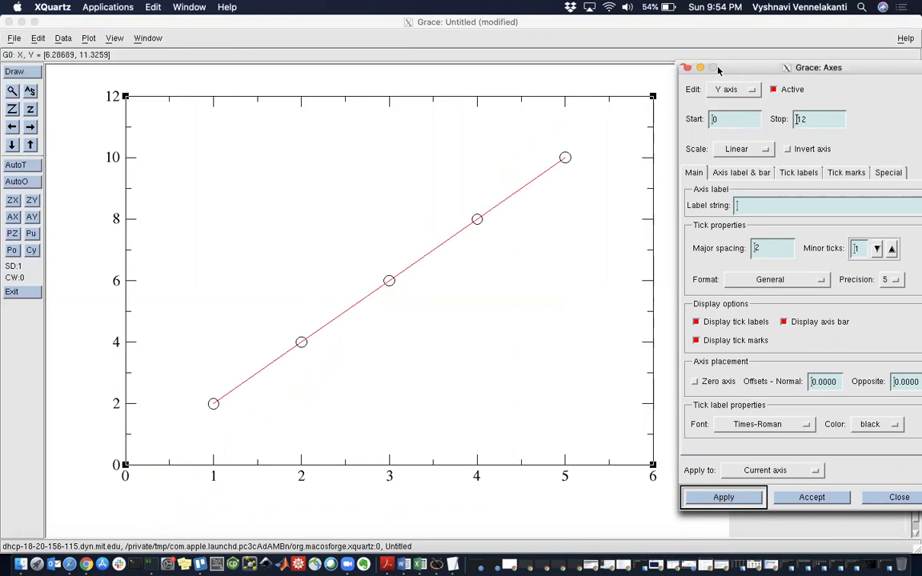
pyautogui.moveTo(742, 70)
pyautogui.mouseDown()
pyautogui.moveTo(707, 72)
pyautogui.moveTo(750, 72)
pyautogui.moveTo(733, 72)
pyautogui.mouseUp()
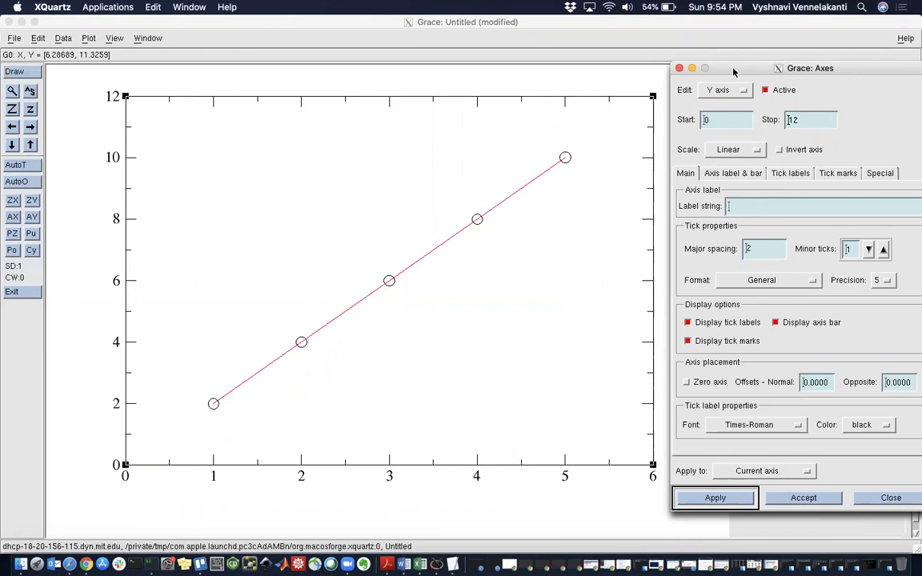
pyautogui.moveTo(733, 72); pyautogui.dragTo(659, 72)
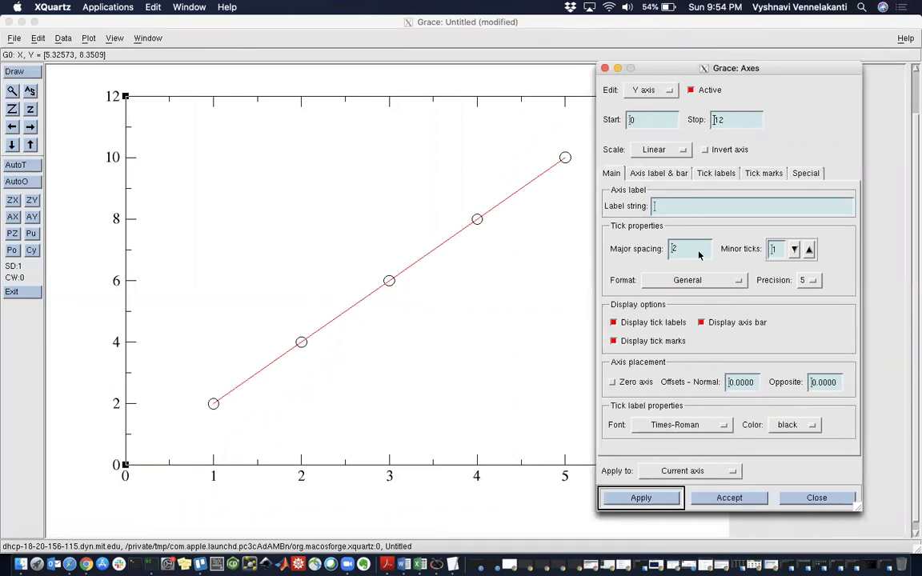
pyautogui.click(715, 498)
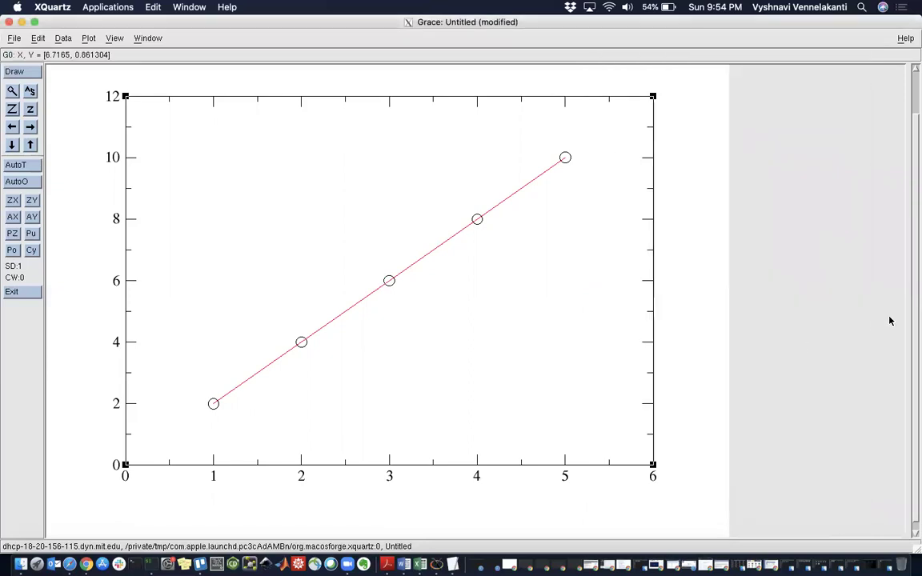
pyautogui.scroll(3, 916, 264)
pyautogui.scroll(-3, 912, 296)
pyautogui.scroll(2, 911, 317)
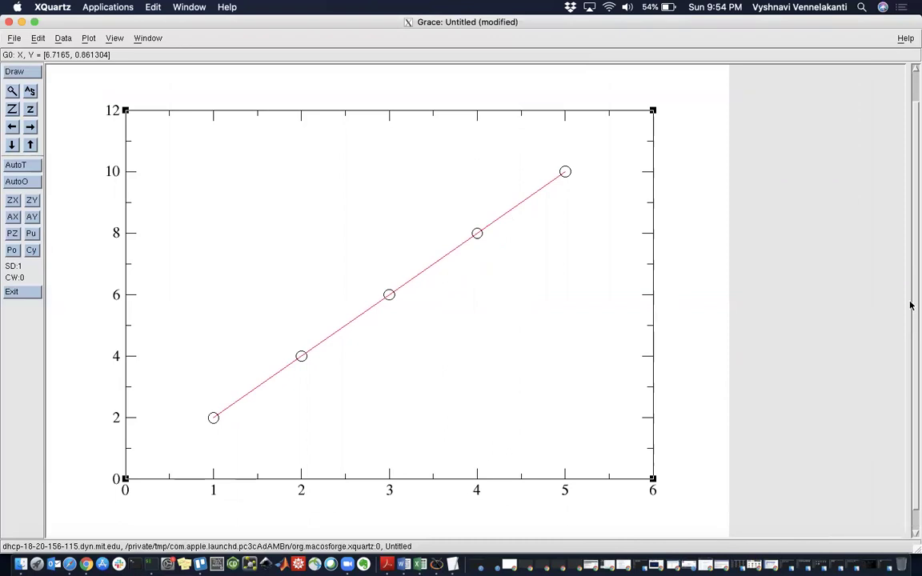
# Label the y axis "Twice the number" in Axis properties
pyautogui.click(80, 39)
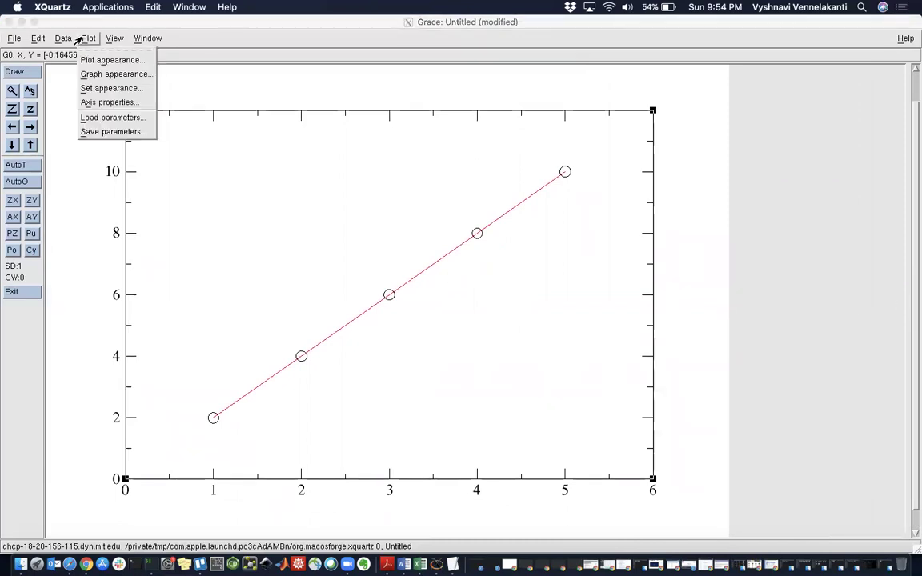
pyautogui.click(91, 25)
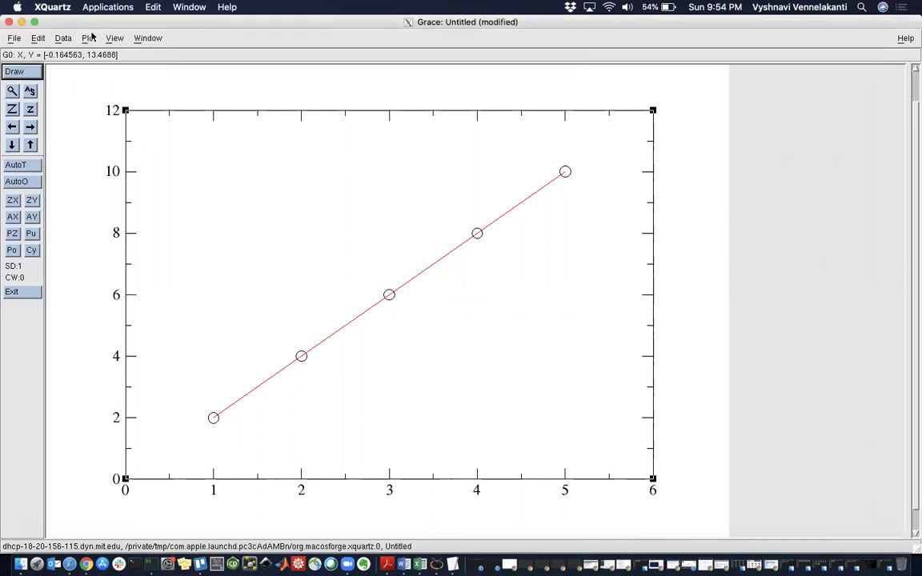
pyautogui.click(88, 40)
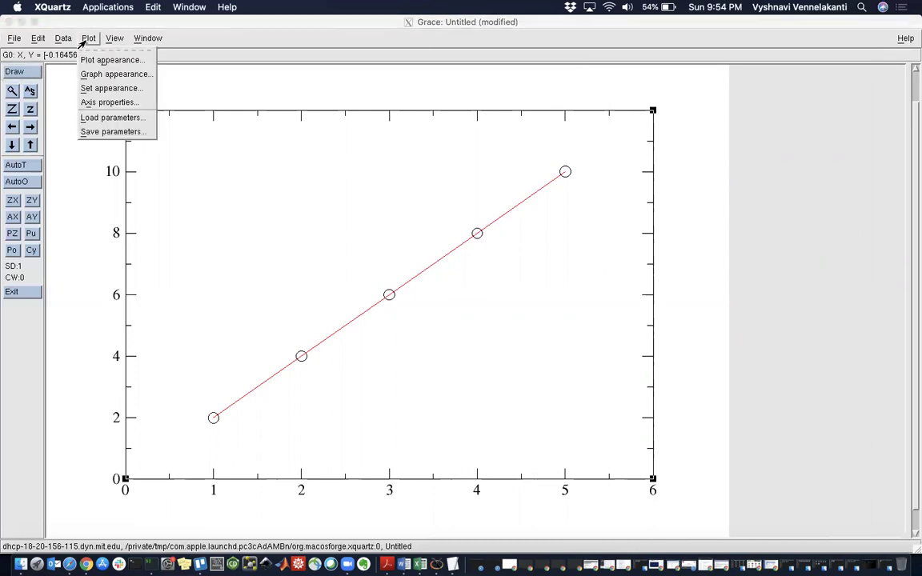
pyautogui.click(88, 103)
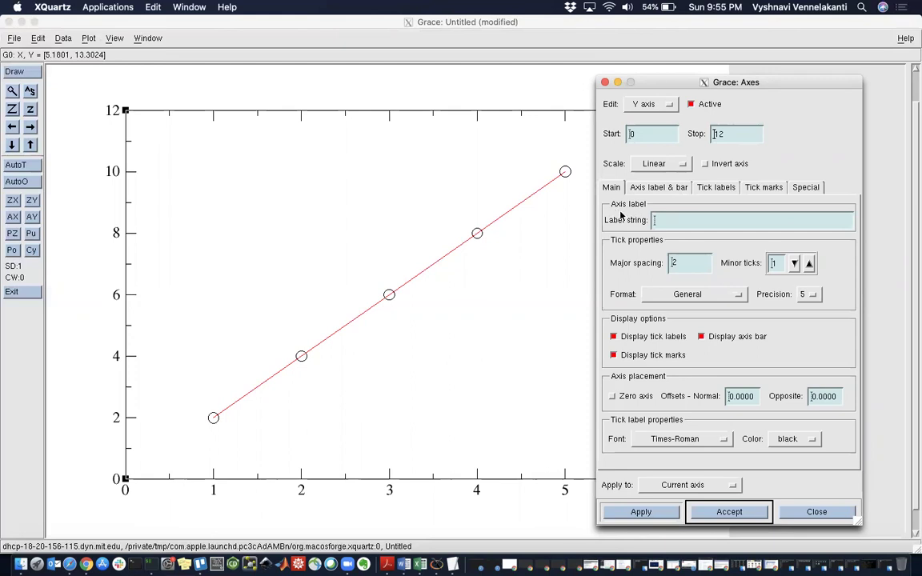
pyautogui.click(663, 223)
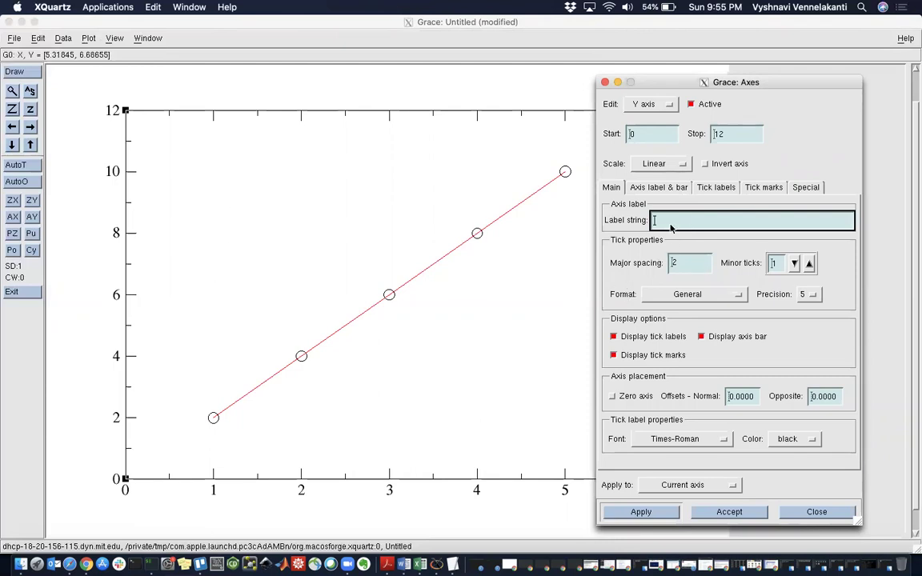
pyautogui.write('Twice the number')
pyautogui.press('BackSpace')
pyautogui.press('BackSpace')
pyautogui.press('BackSpace')
pyautogui.click(641, 512)
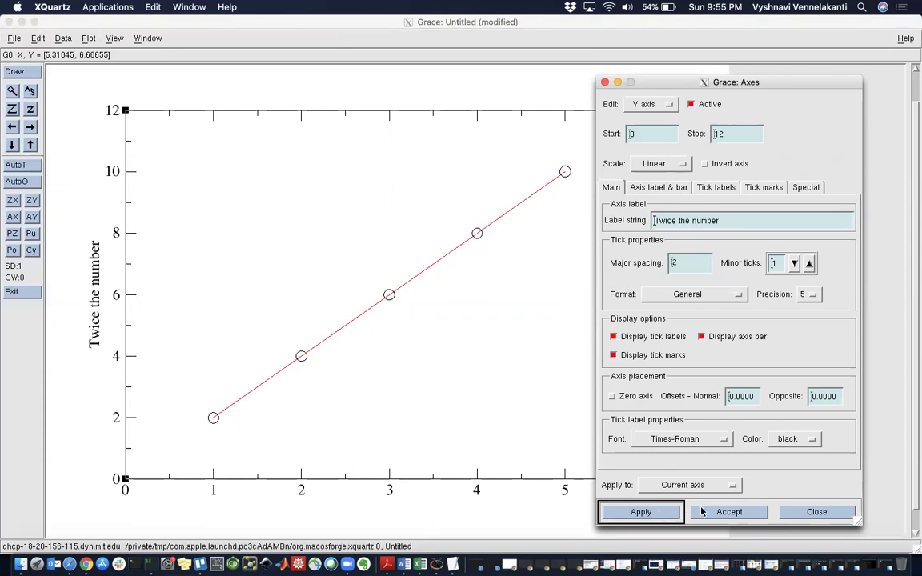
# Label the x axis "number" and accept the axis settings
pyautogui.click(650, 104)
pyautogui.click(650, 87)
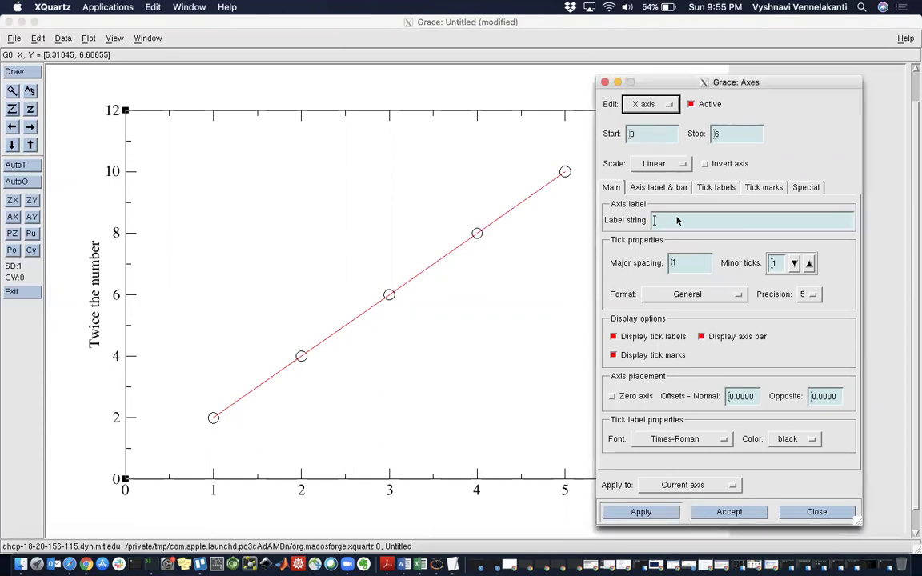
pyautogui.click(677, 221)
pyautogui.write('number')
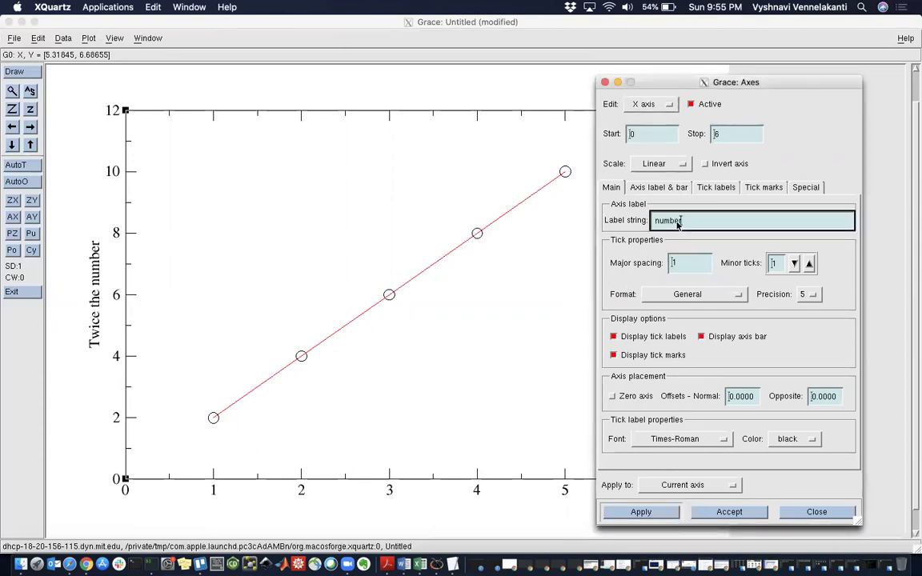
pyautogui.click(640, 511)
pyautogui.click(705, 512)
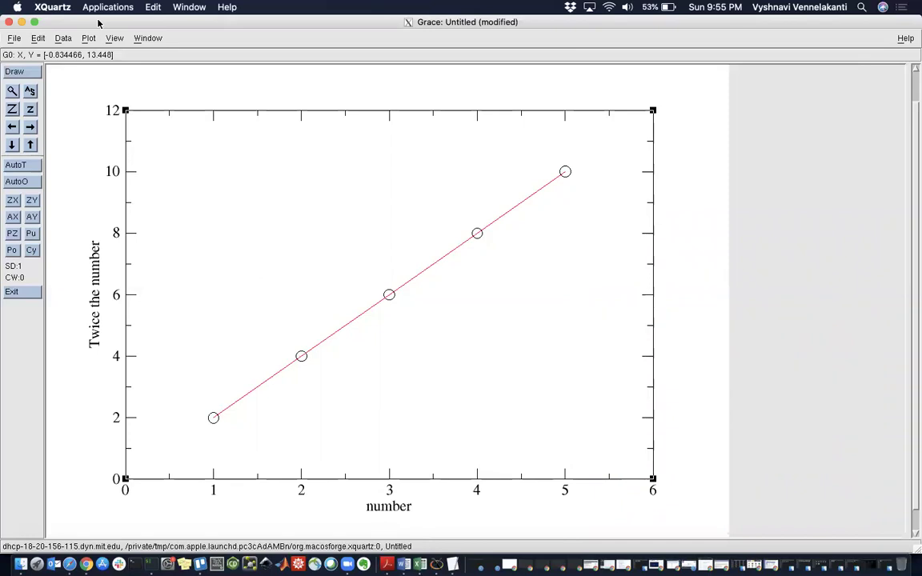
# Save the project via File > Save as under the name line_plot.agr
pyautogui.click(15, 38)
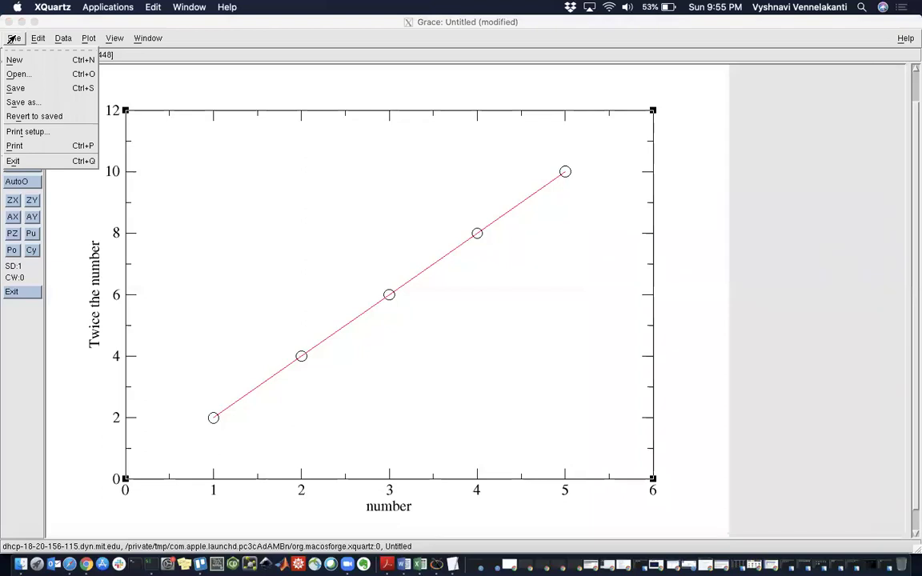
pyautogui.click(26, 102)
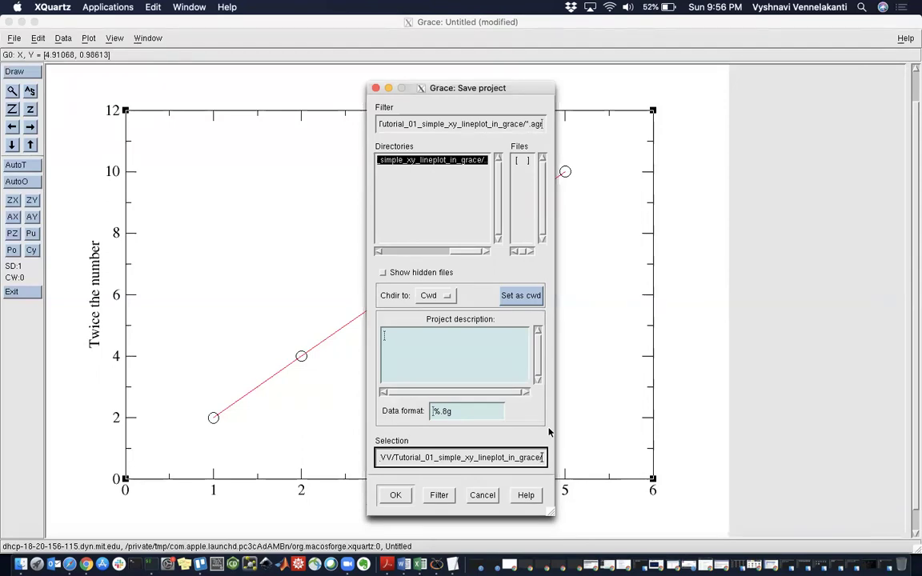
pyautogui.write('line')
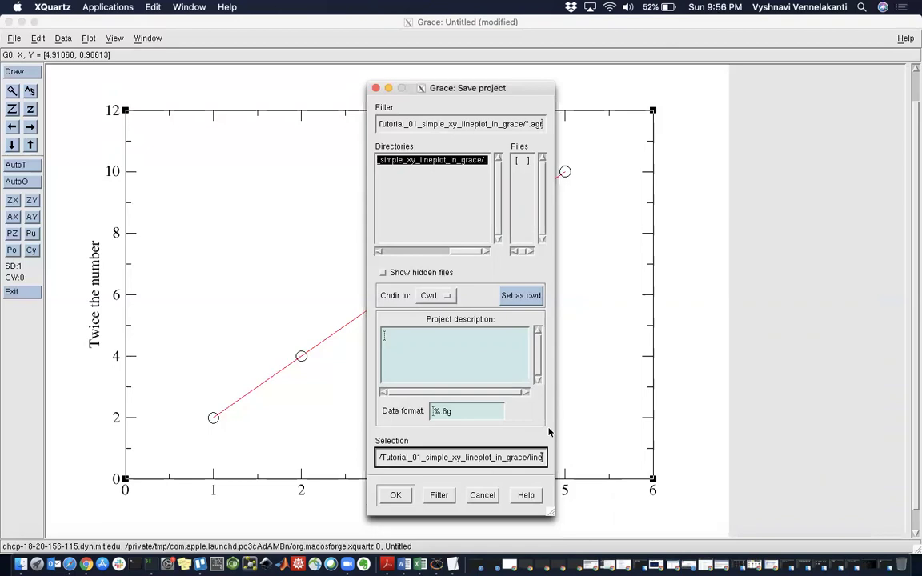
pyautogui.write('_plot.agr')
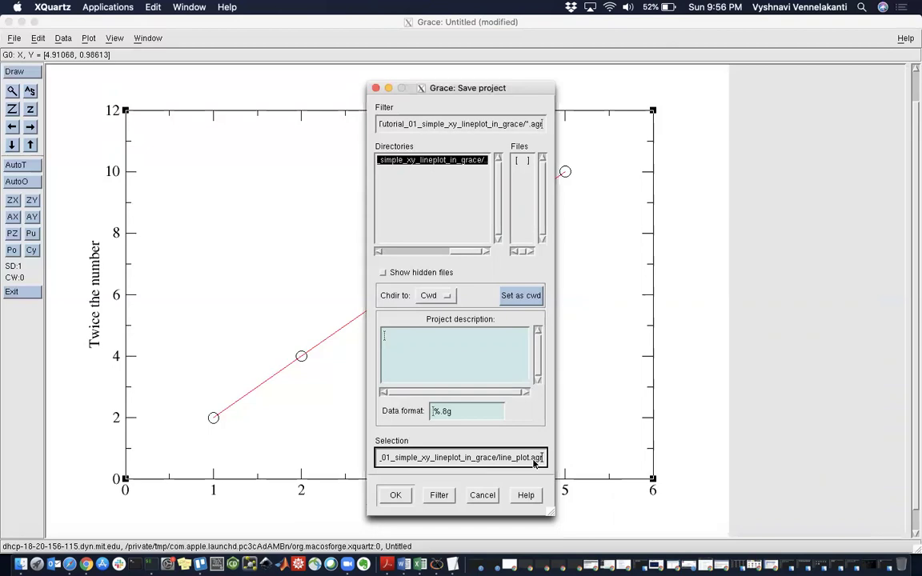
pyautogui.click(394, 496)
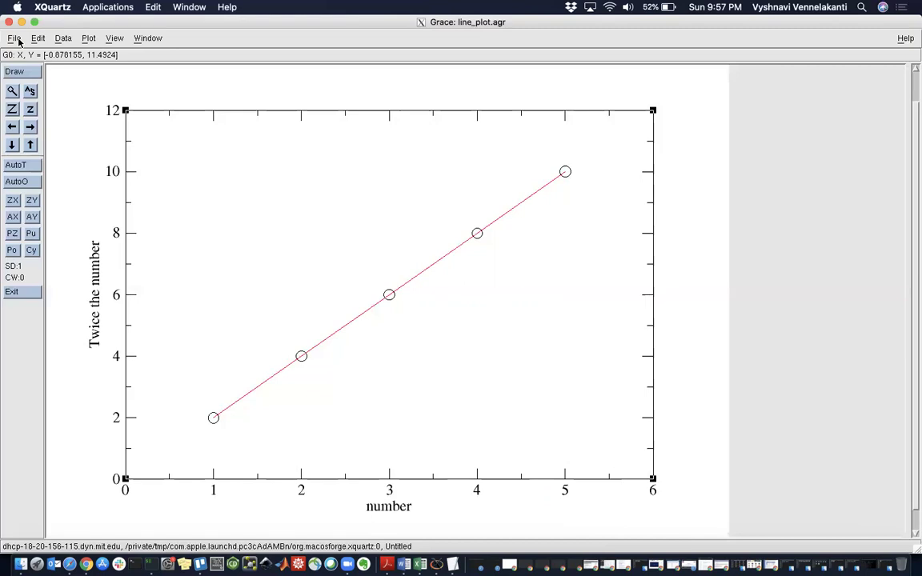
# Open Grace's File menu
pyautogui.click(15, 39)
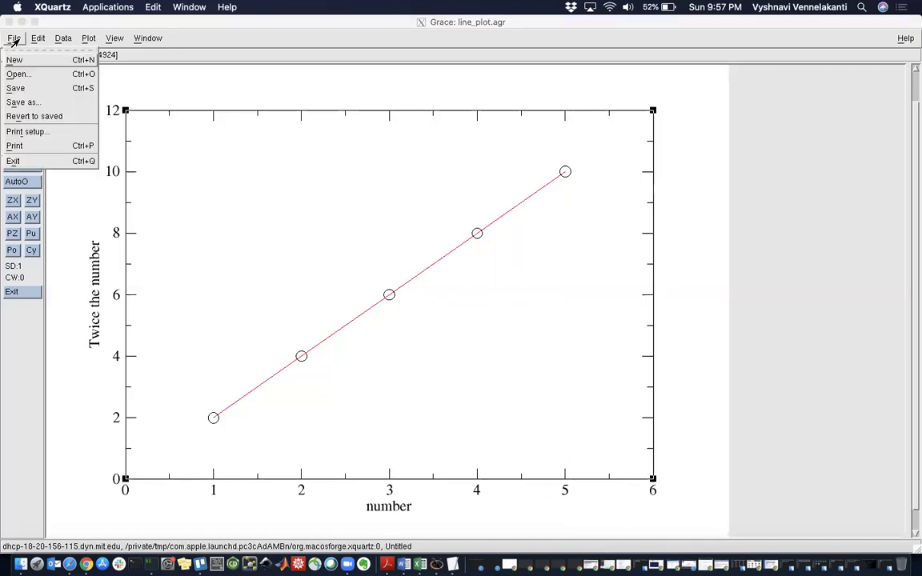
# In Print setup, choose PDF as the output device
pyautogui.click(19, 132)
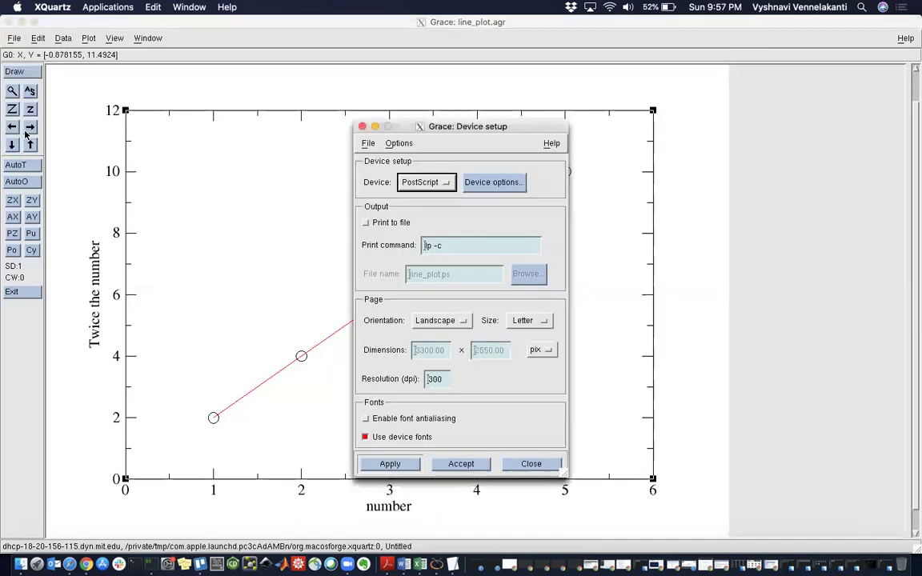
pyautogui.click(436, 184)
pyautogui.click(424, 210)
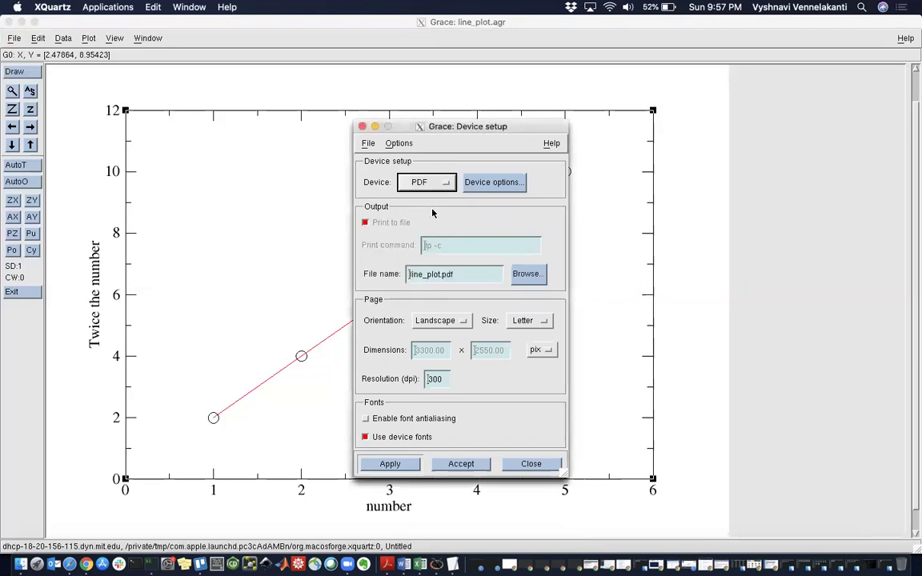
# Switch the page size to Custom with dimensions measured in inches
pyautogui.click(521, 321)
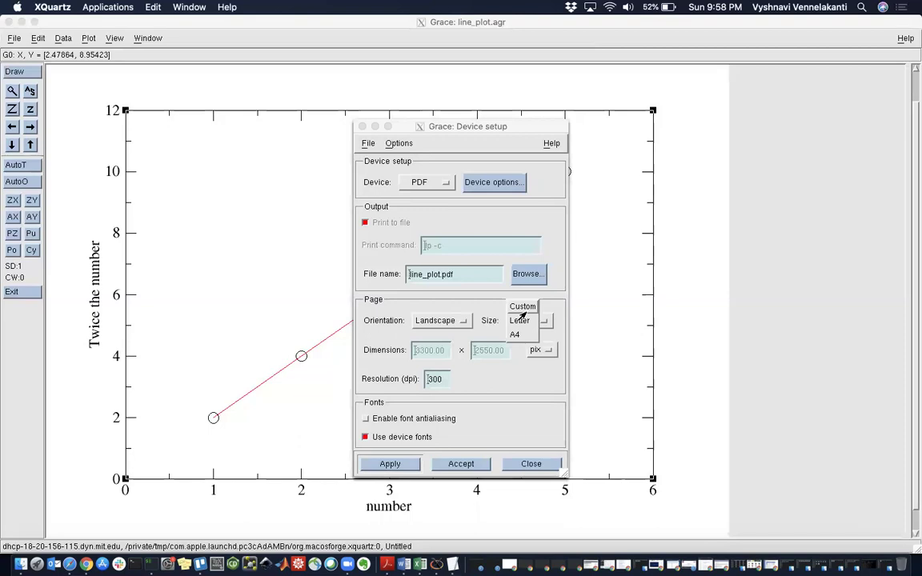
pyautogui.click(522, 307)
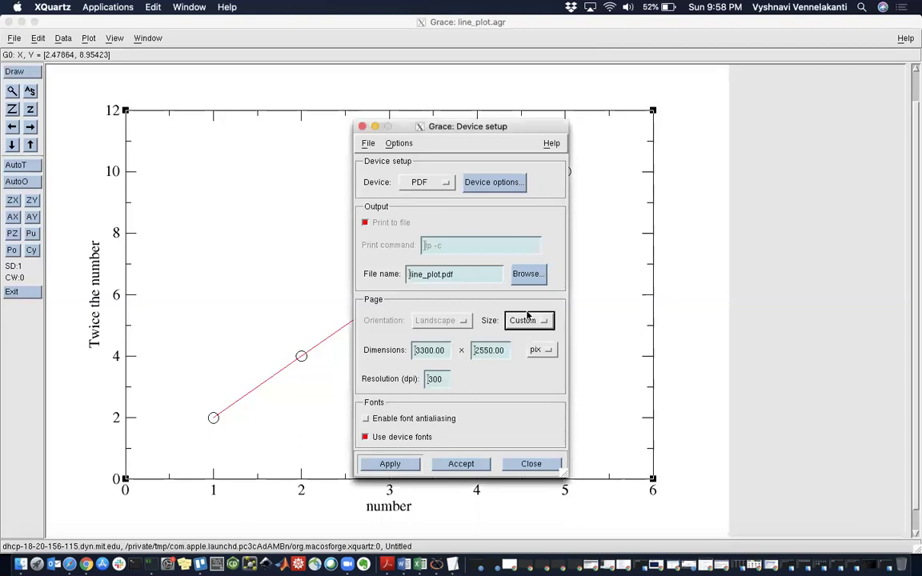
pyautogui.click(542, 353)
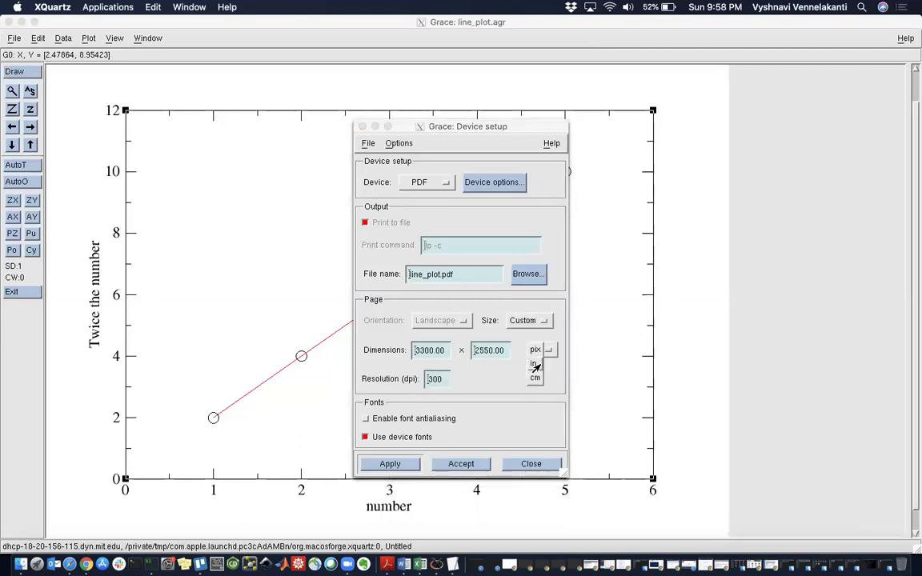
pyautogui.click(536, 365)
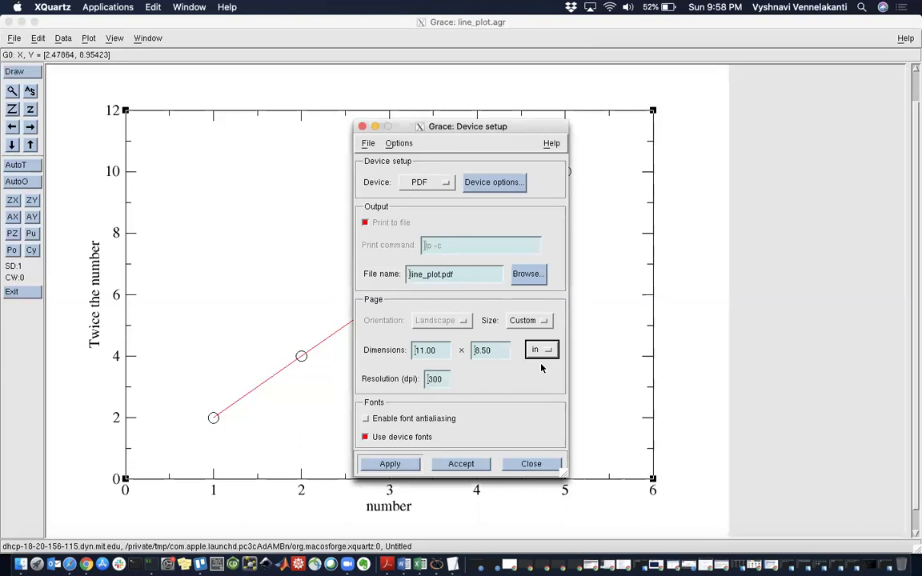
# Set the page width to 3.3 in and try a 3.5 in height
pyautogui.click(441, 352)
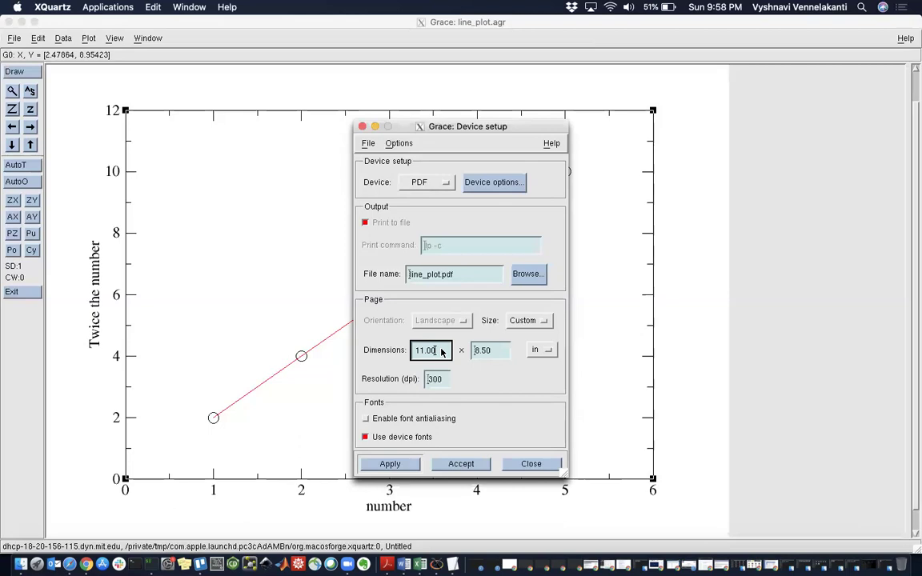
pyautogui.moveTo(439, 351); pyautogui.dragTo(425, 353)
pyautogui.write('3.3')
pyautogui.click(414, 465)
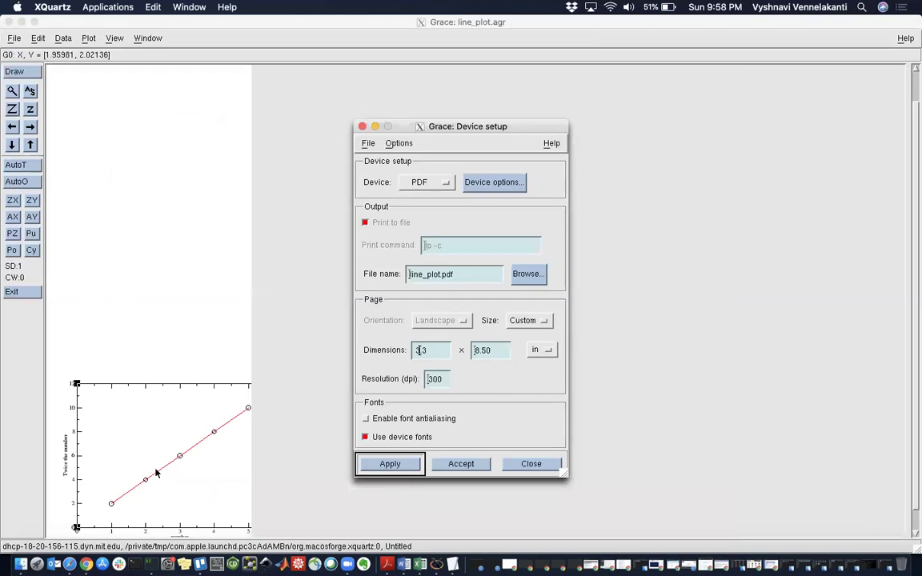
pyautogui.click(493, 351)
pyautogui.press('BackSpace')
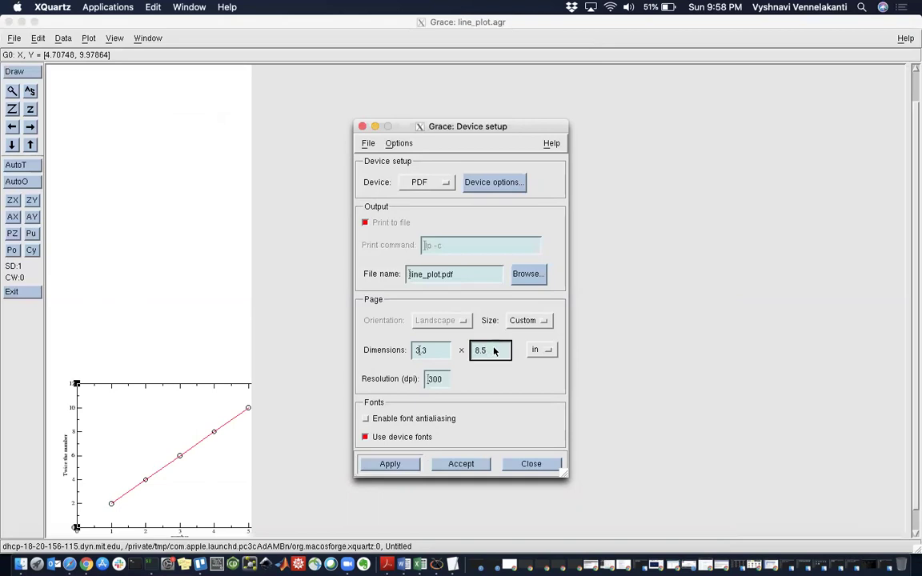
pyautogui.press('BackSpace')
pyautogui.press('BackSpace')
pyautogui.press('BackSpace')
pyautogui.write('3.5')
pyautogui.click(390, 465)
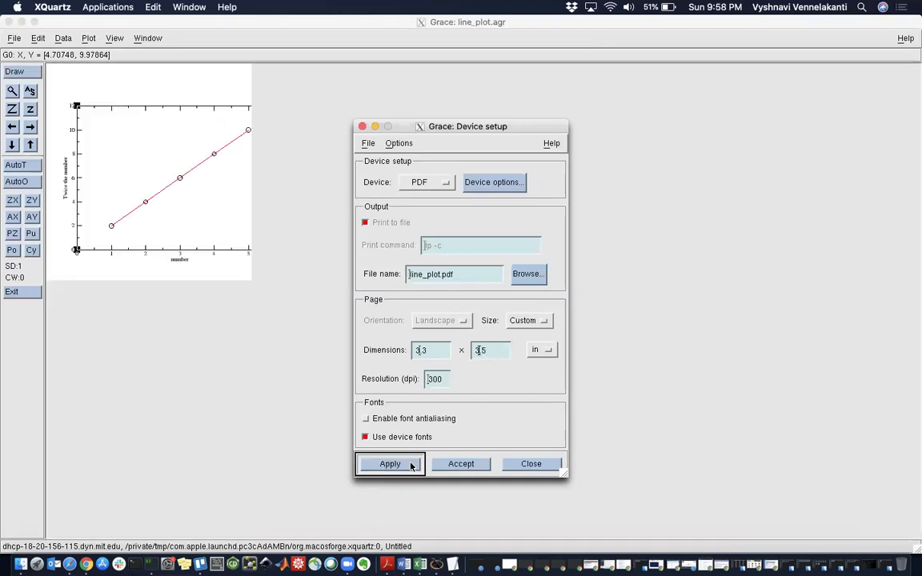
# Adjust the page height through 3 and 2.5 to settle on 2.8 inches
pyautogui.click(488, 351)
pyautogui.press('BackSpace')
pyautogui.press('BackSpace')
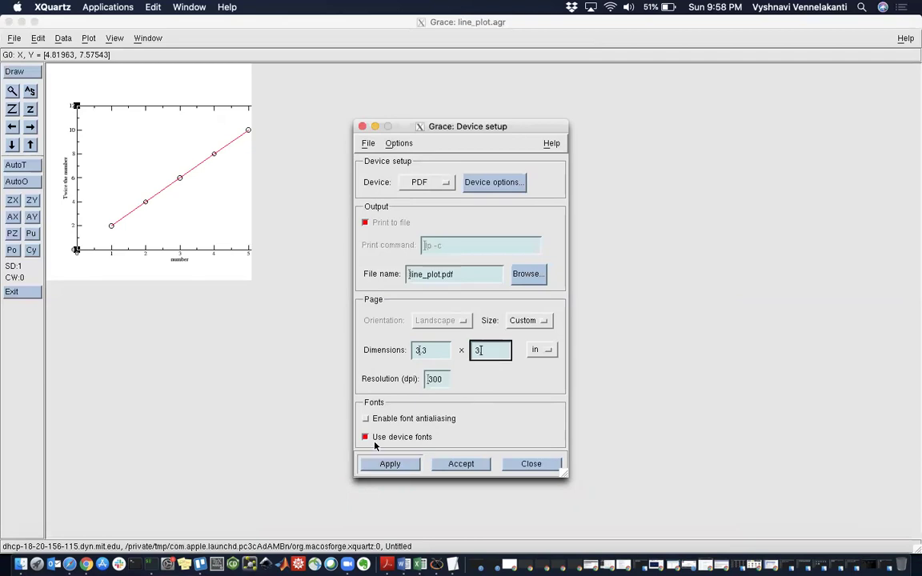
pyautogui.click(389, 464)
pyautogui.click(491, 352)
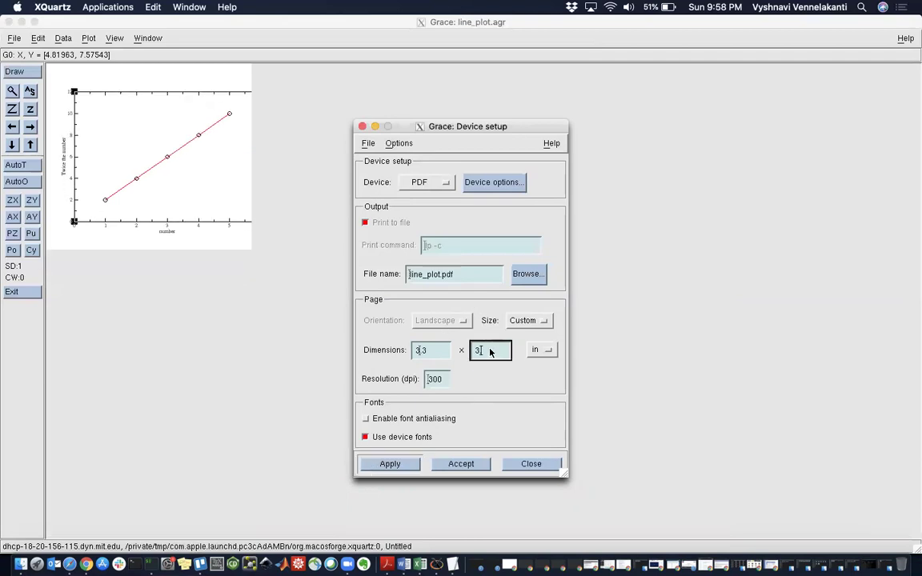
pyautogui.press('BackSpace')
pyautogui.write('2.5')
pyautogui.click(392, 464)
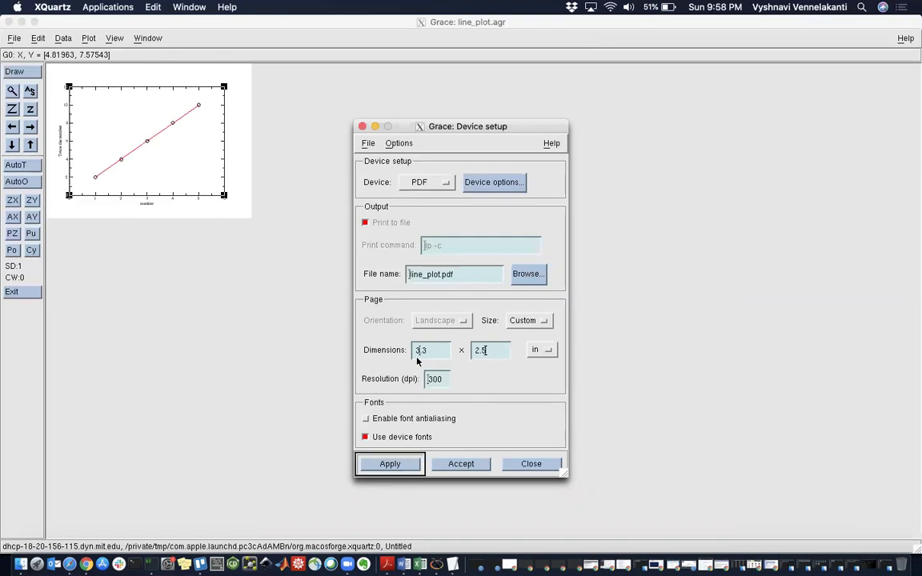
pyautogui.click(489, 351)
pyautogui.press('BackSpace')
pyautogui.write('8')
pyautogui.click(407, 465)
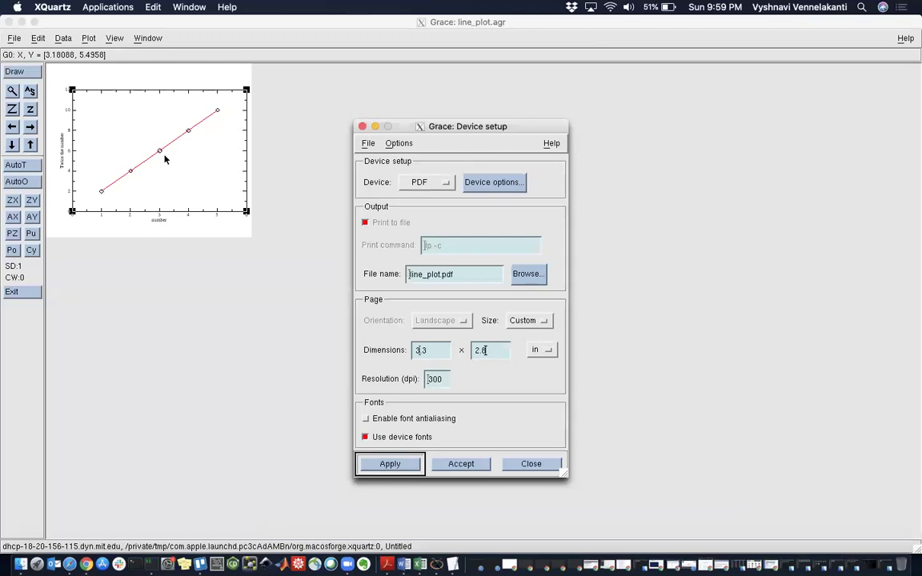
# Accept the page settings, print the plot to line_plot.pdf, and close Grace
pyautogui.click(445, 465)
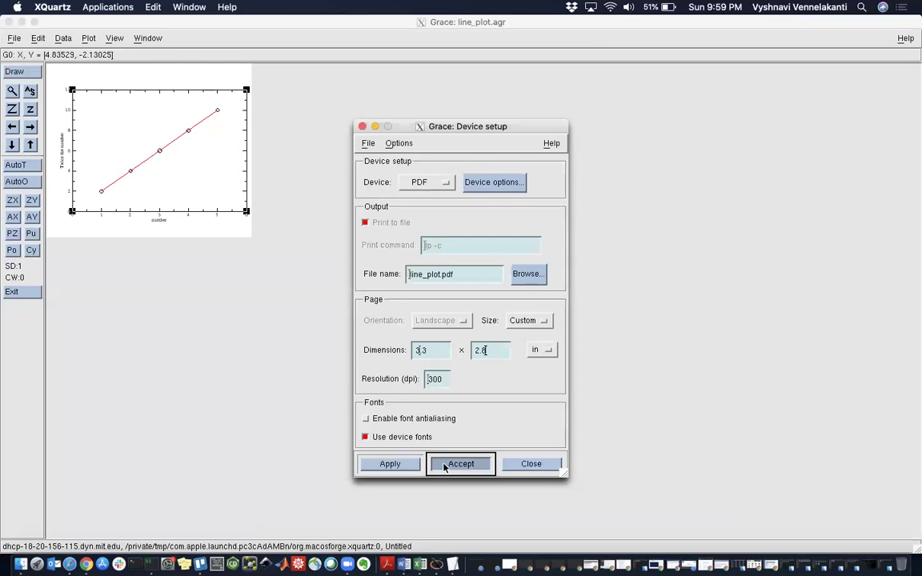
pyautogui.click(13, 40)
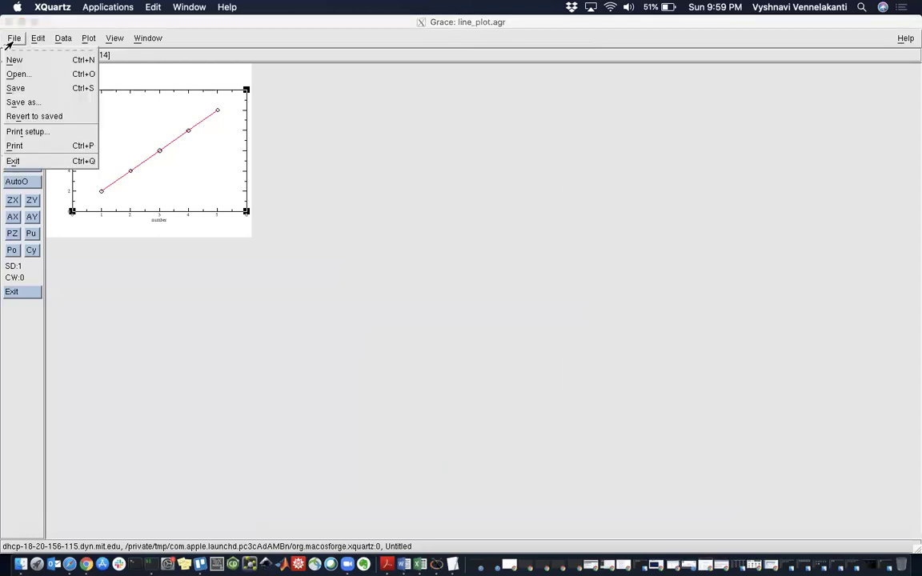
pyautogui.click(24, 144)
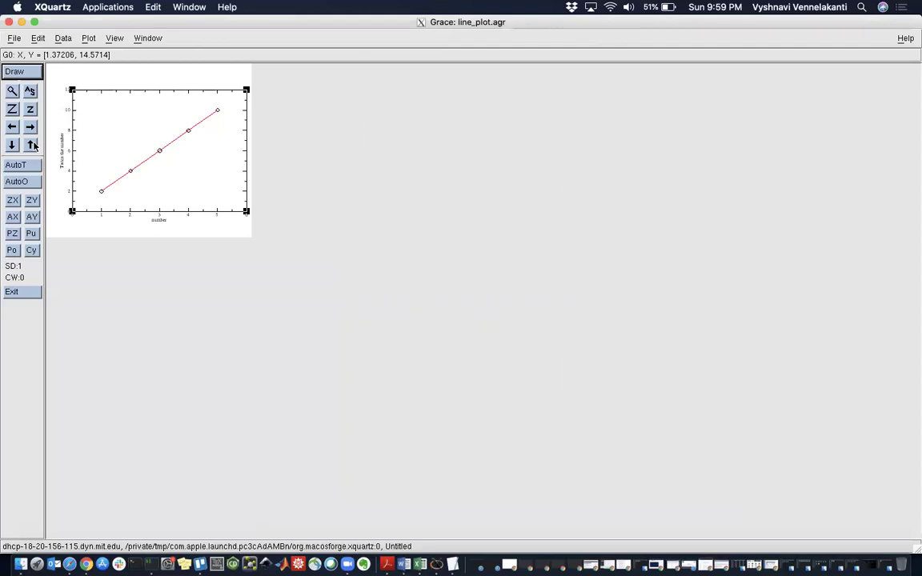
pyautogui.click(8, 21)
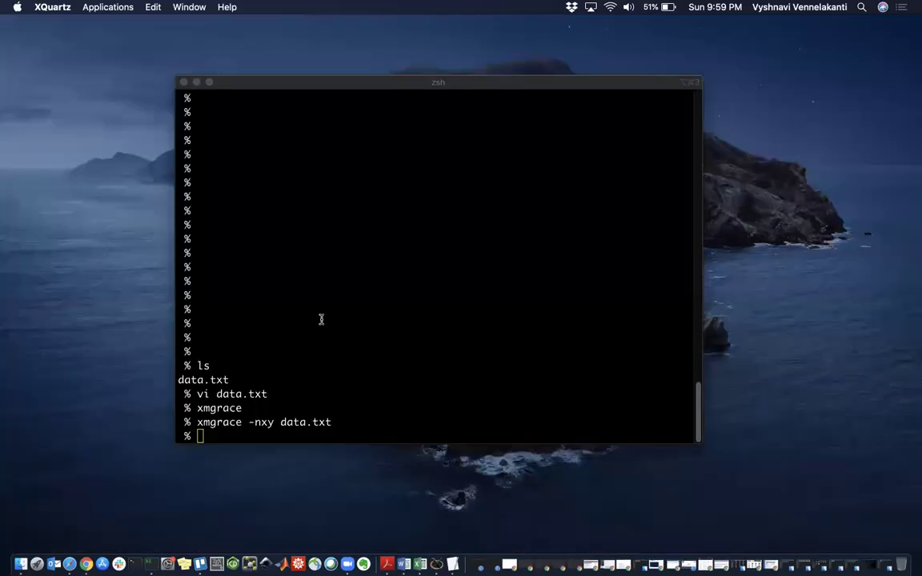
# Run ls in the terminal to confirm line_plot.pdf sits beside data.txt and line_plot.agr
pyautogui.click(291, 290)
pyautogui.write('ls')
pyautogui.press('Return')
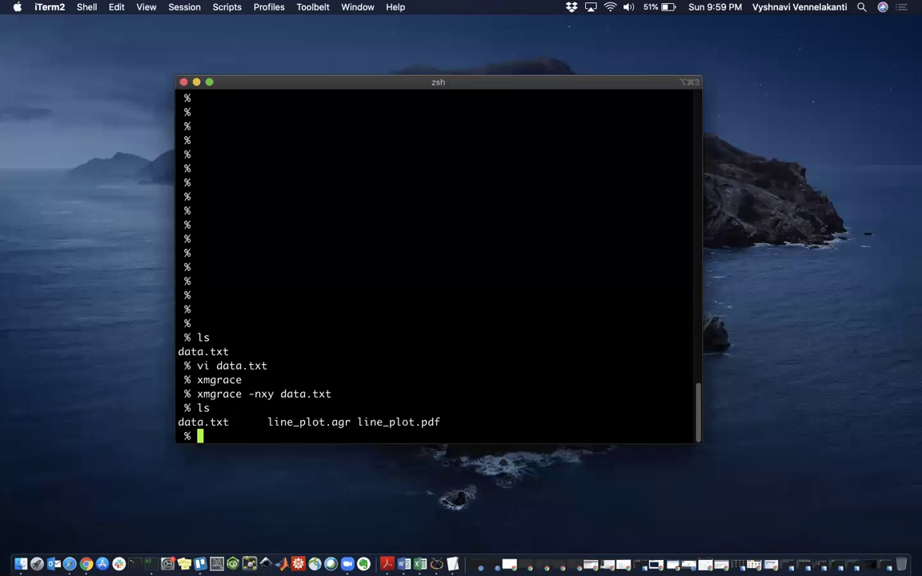